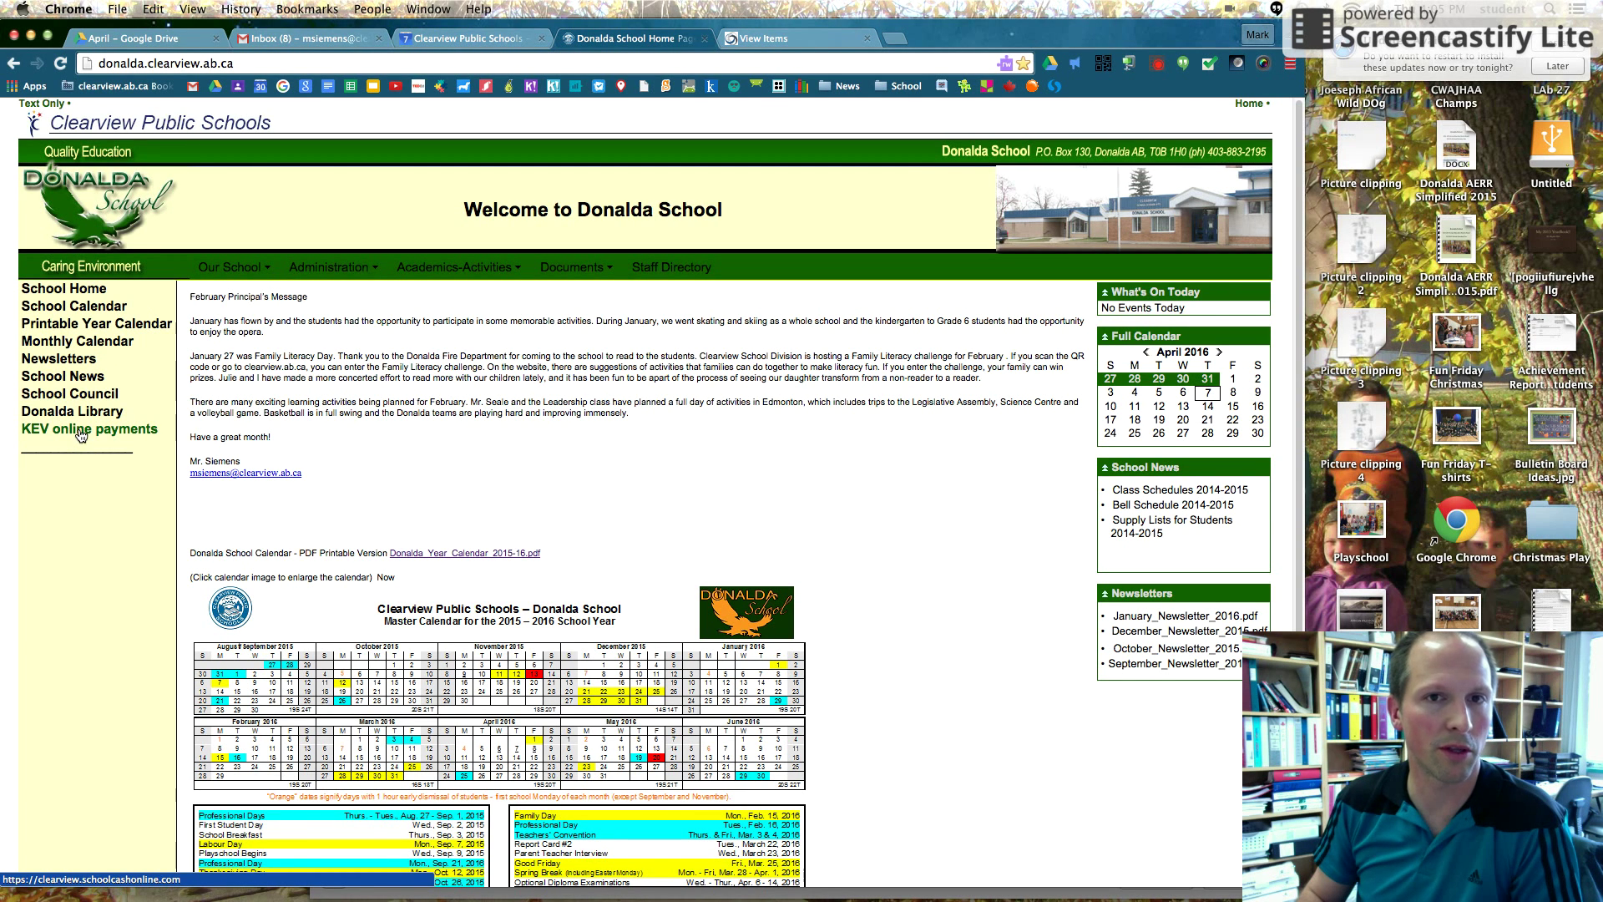
Open KEV online payments and sign in with the saved parent e-mail and account password
{"action": "left_click", "coordinate": [81, 433]}
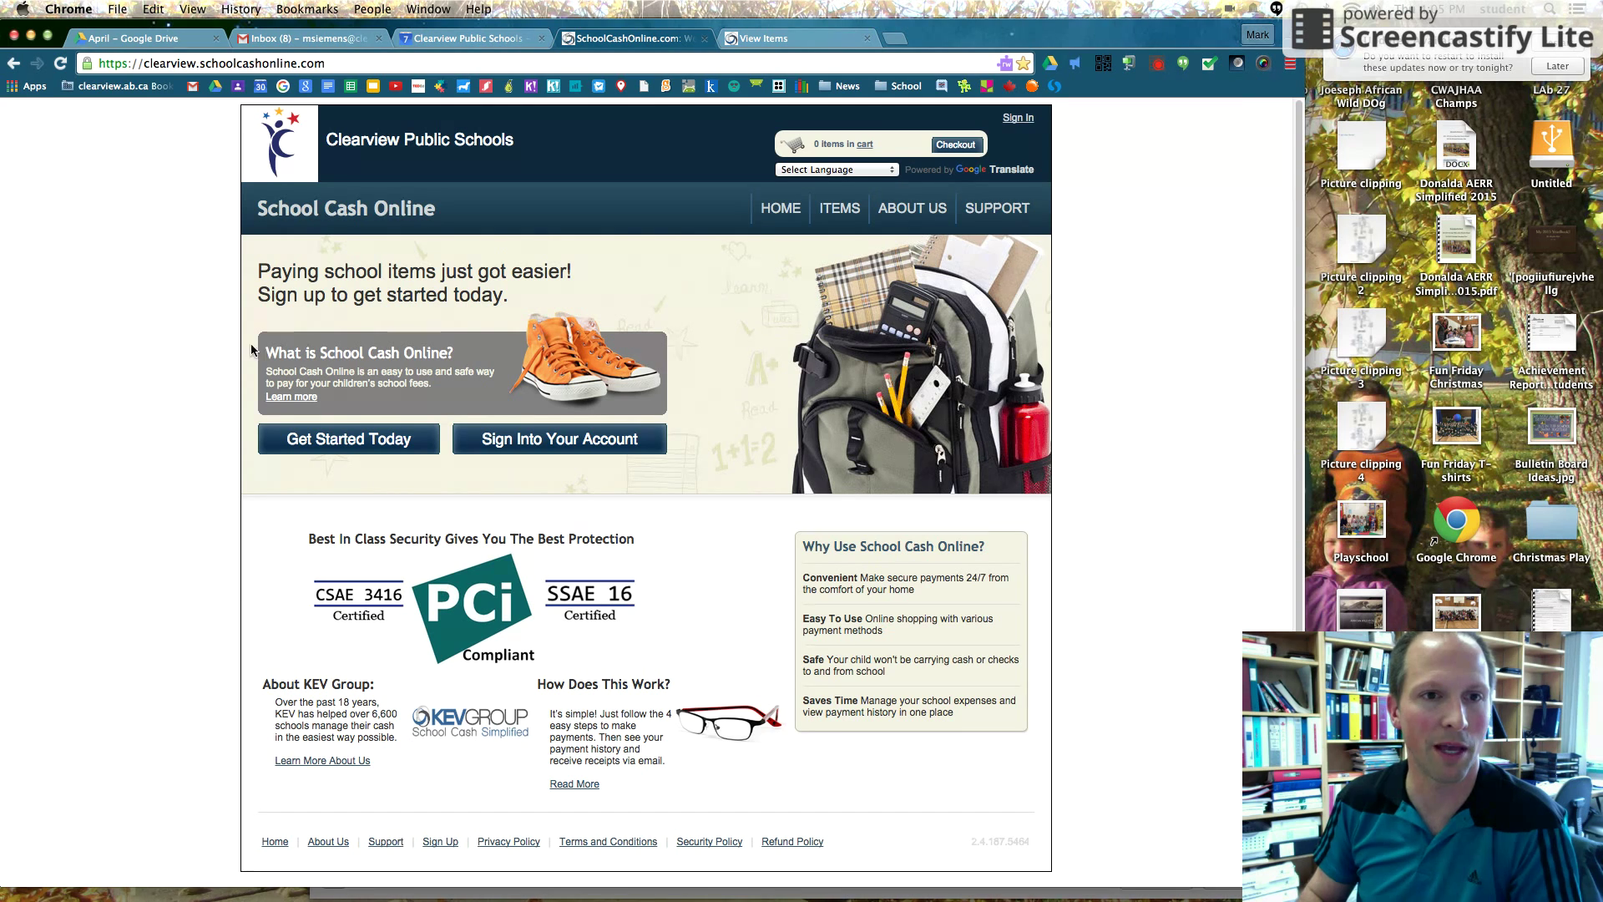
{"action": "left_click", "coordinate": [533, 442]}
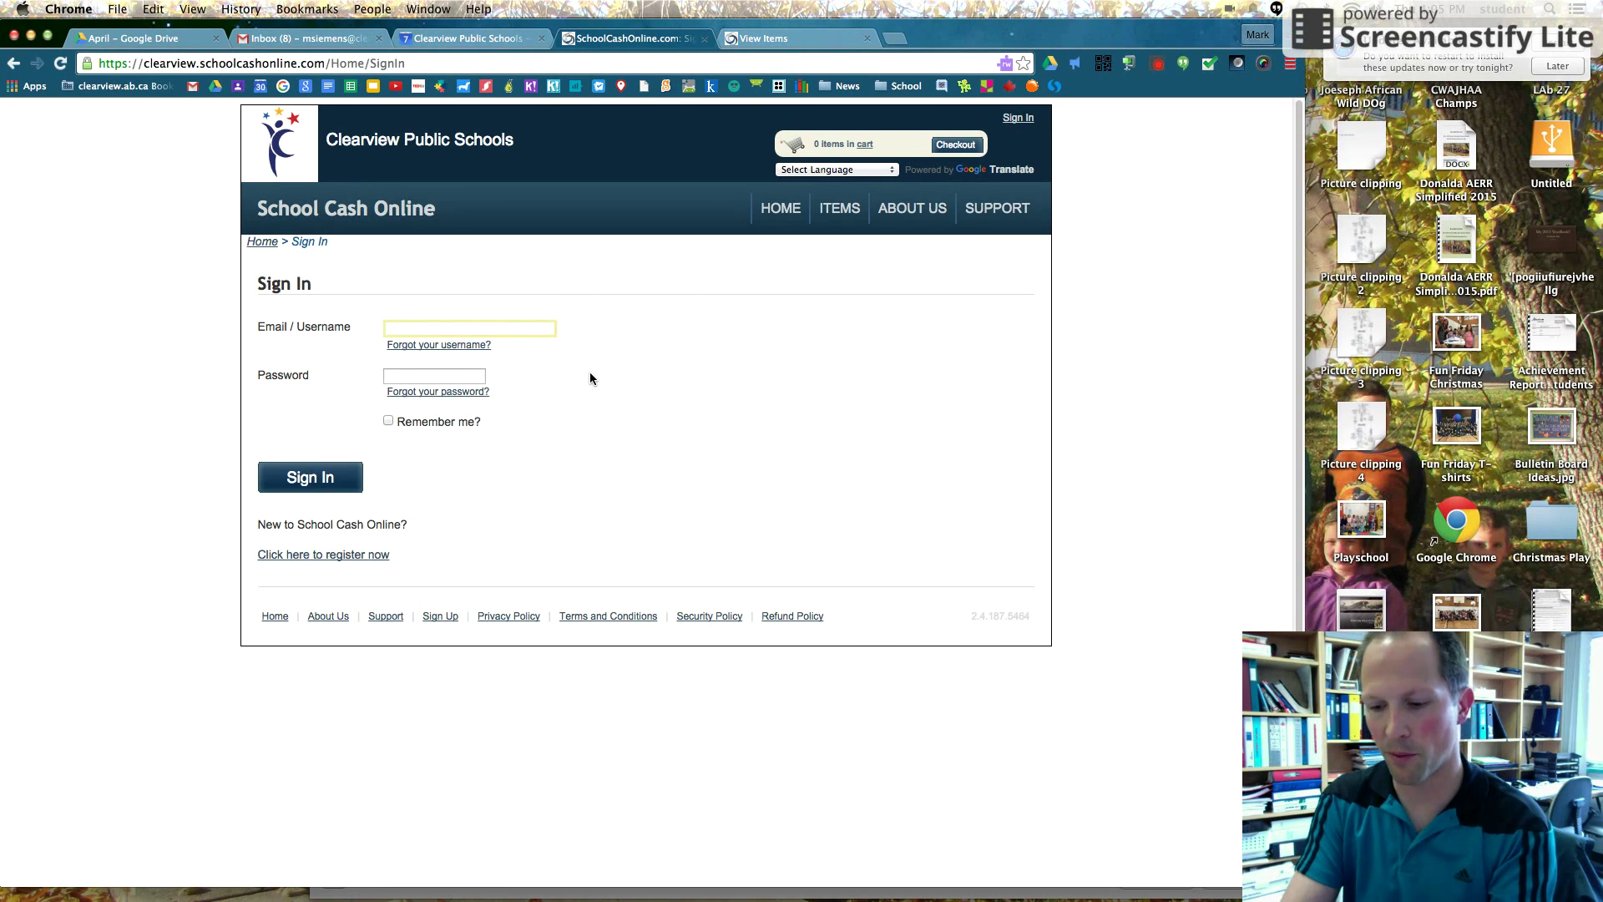
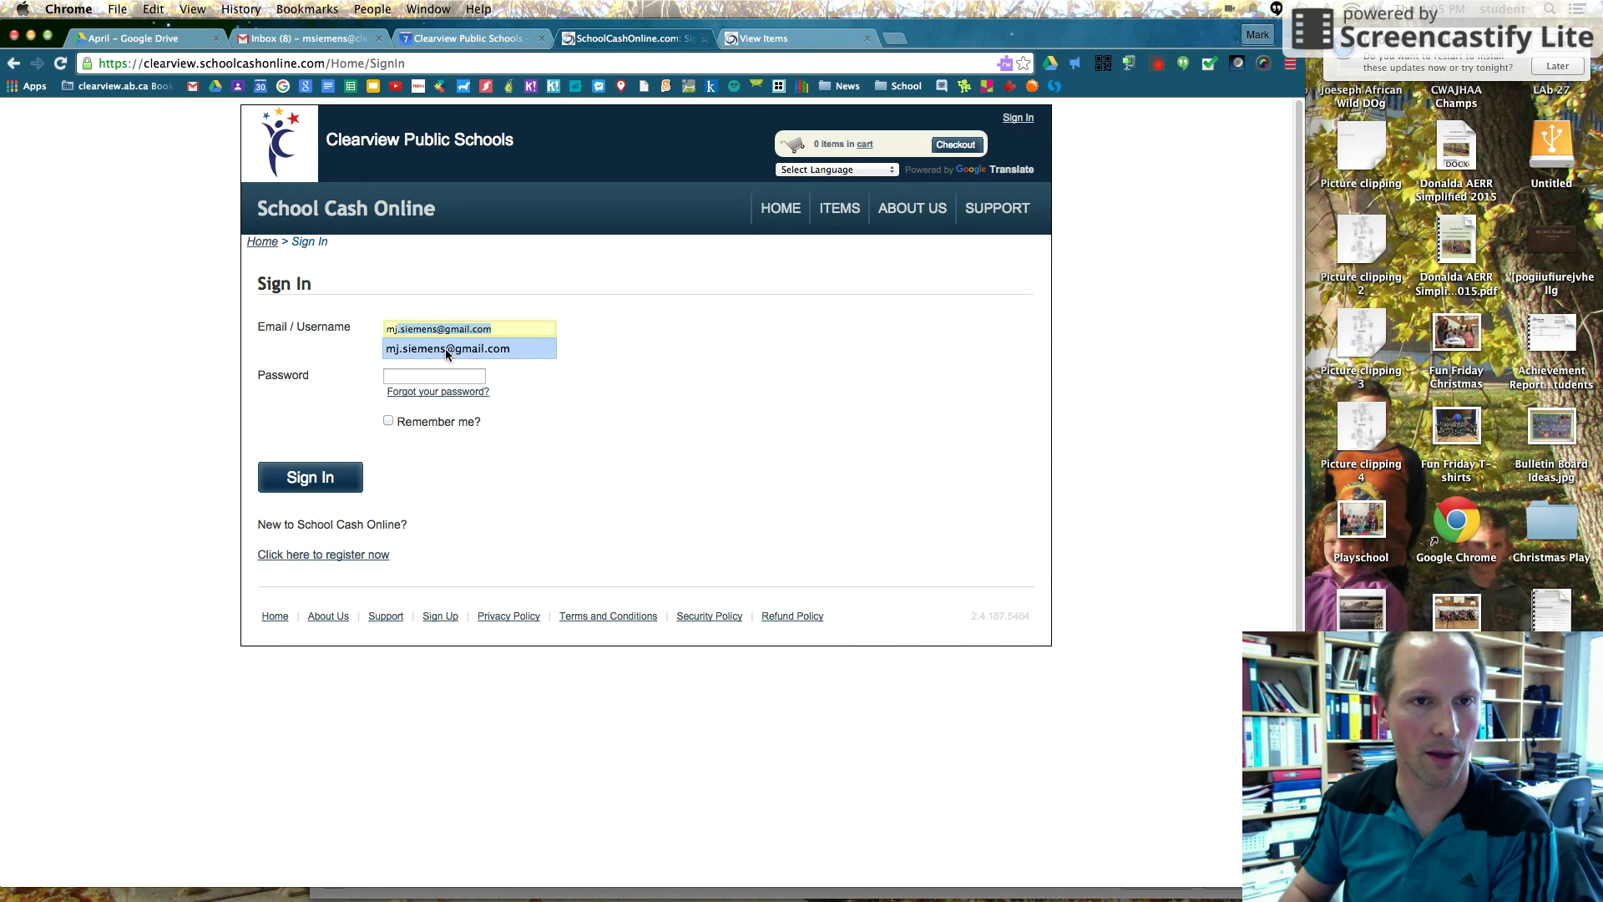
{"action": "left_click", "coordinate": [446, 349]}
{"action": "left_click", "coordinate": [436, 375]}
{"action": "type", "text": "•••••••••••"}
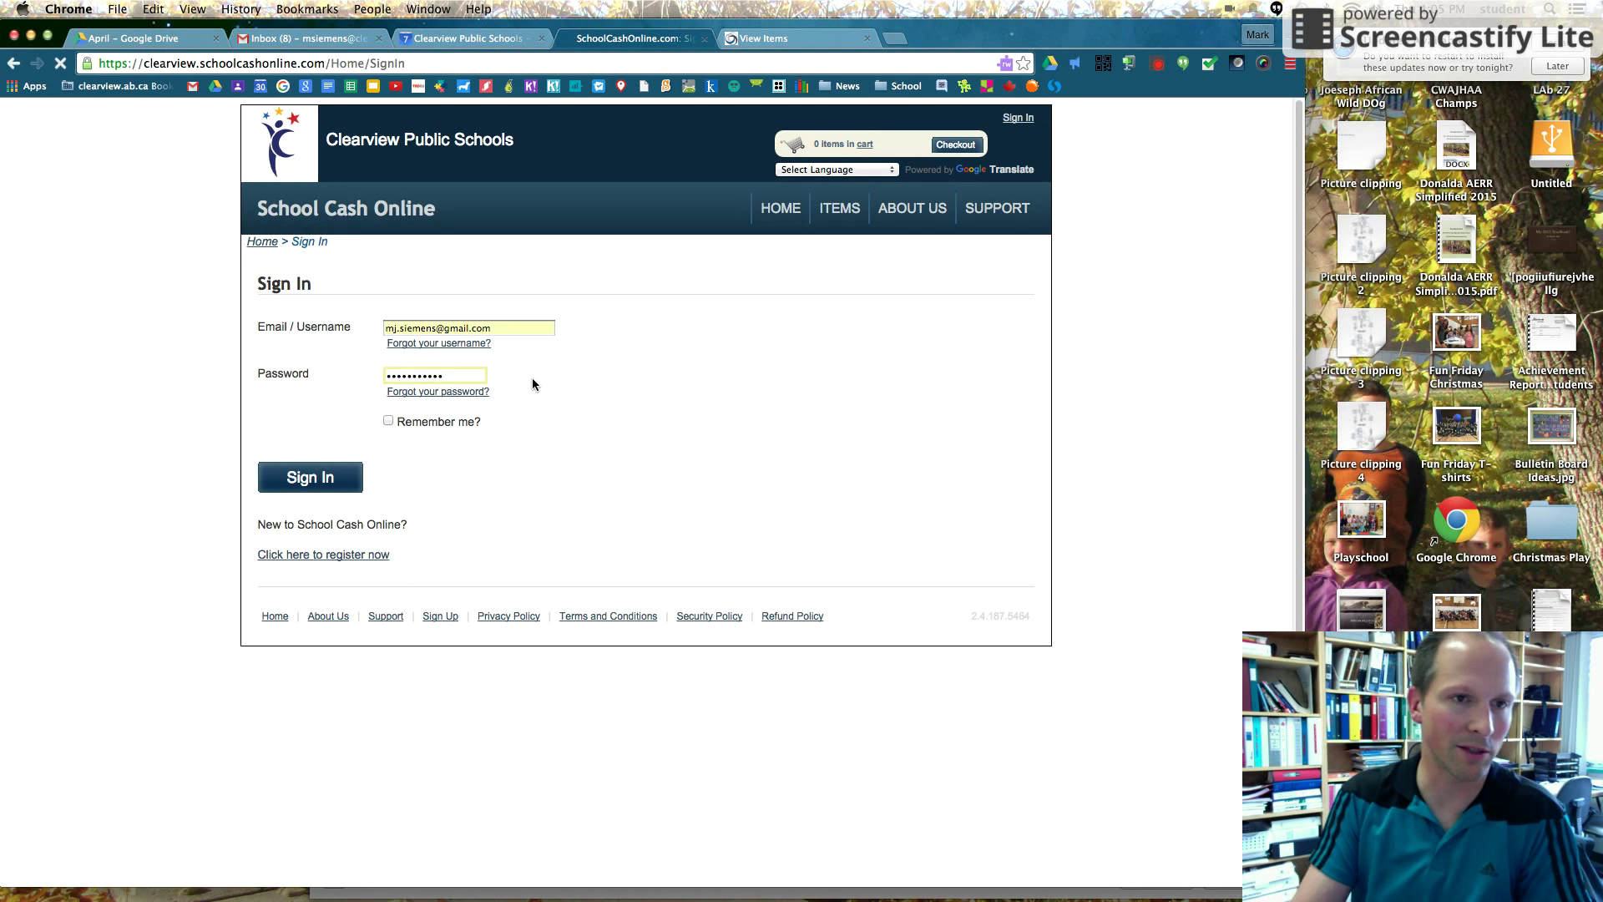
{"action": "key", "text": "Return"}
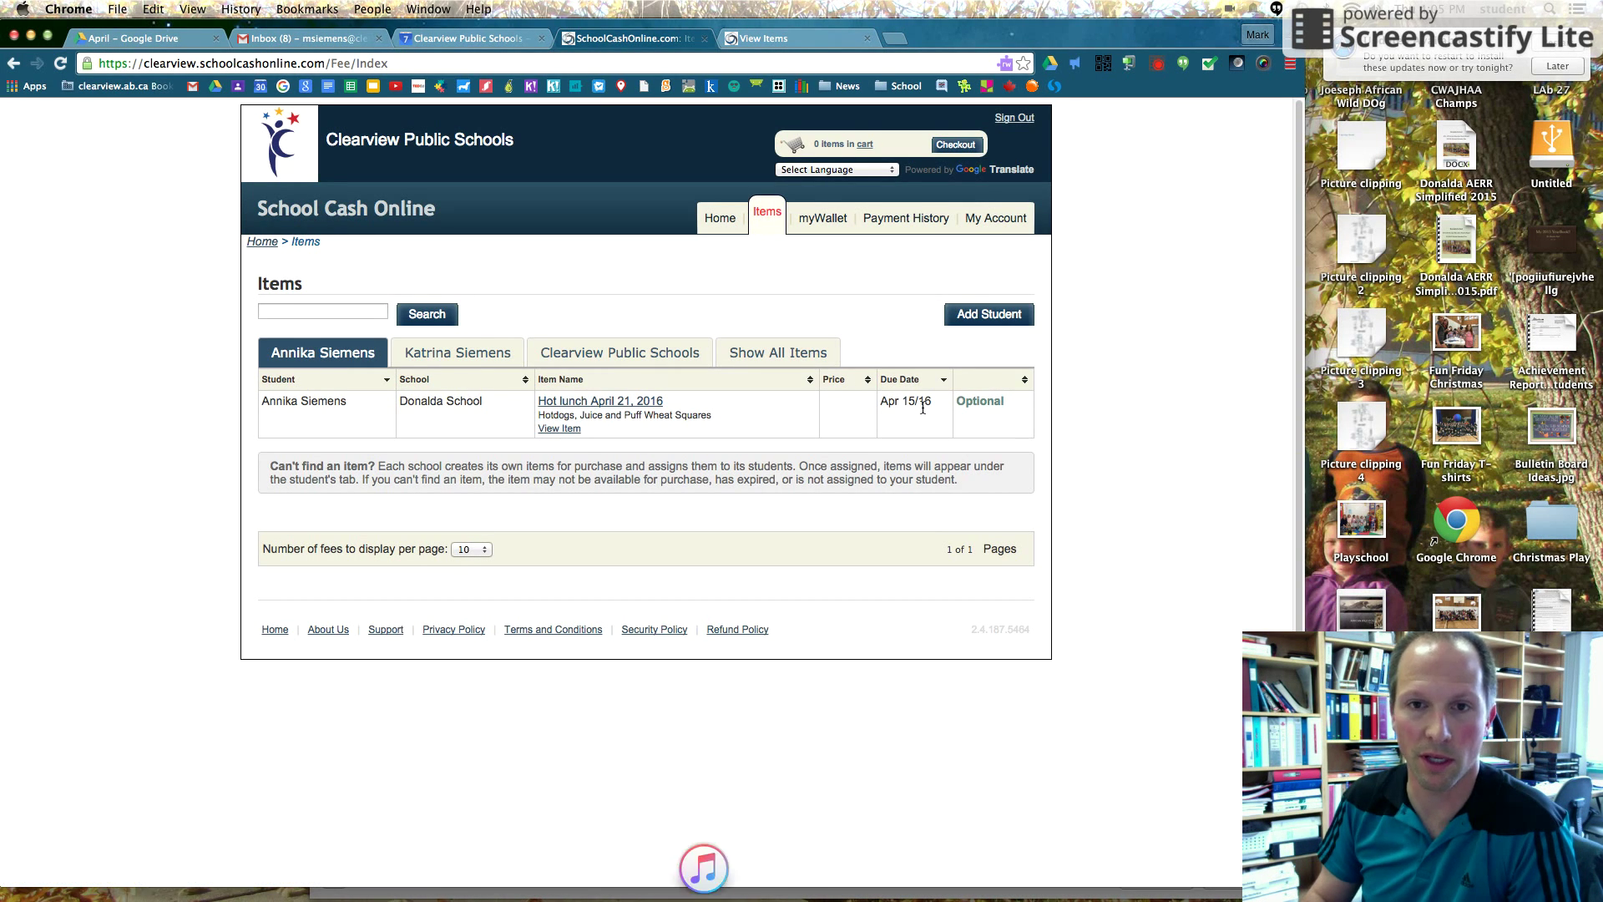
Open Hot lunch April 21, 2016 and tick one hotdog, one juice box and one puff wheat square
{"action": "left_click", "coordinate": [632, 406]}
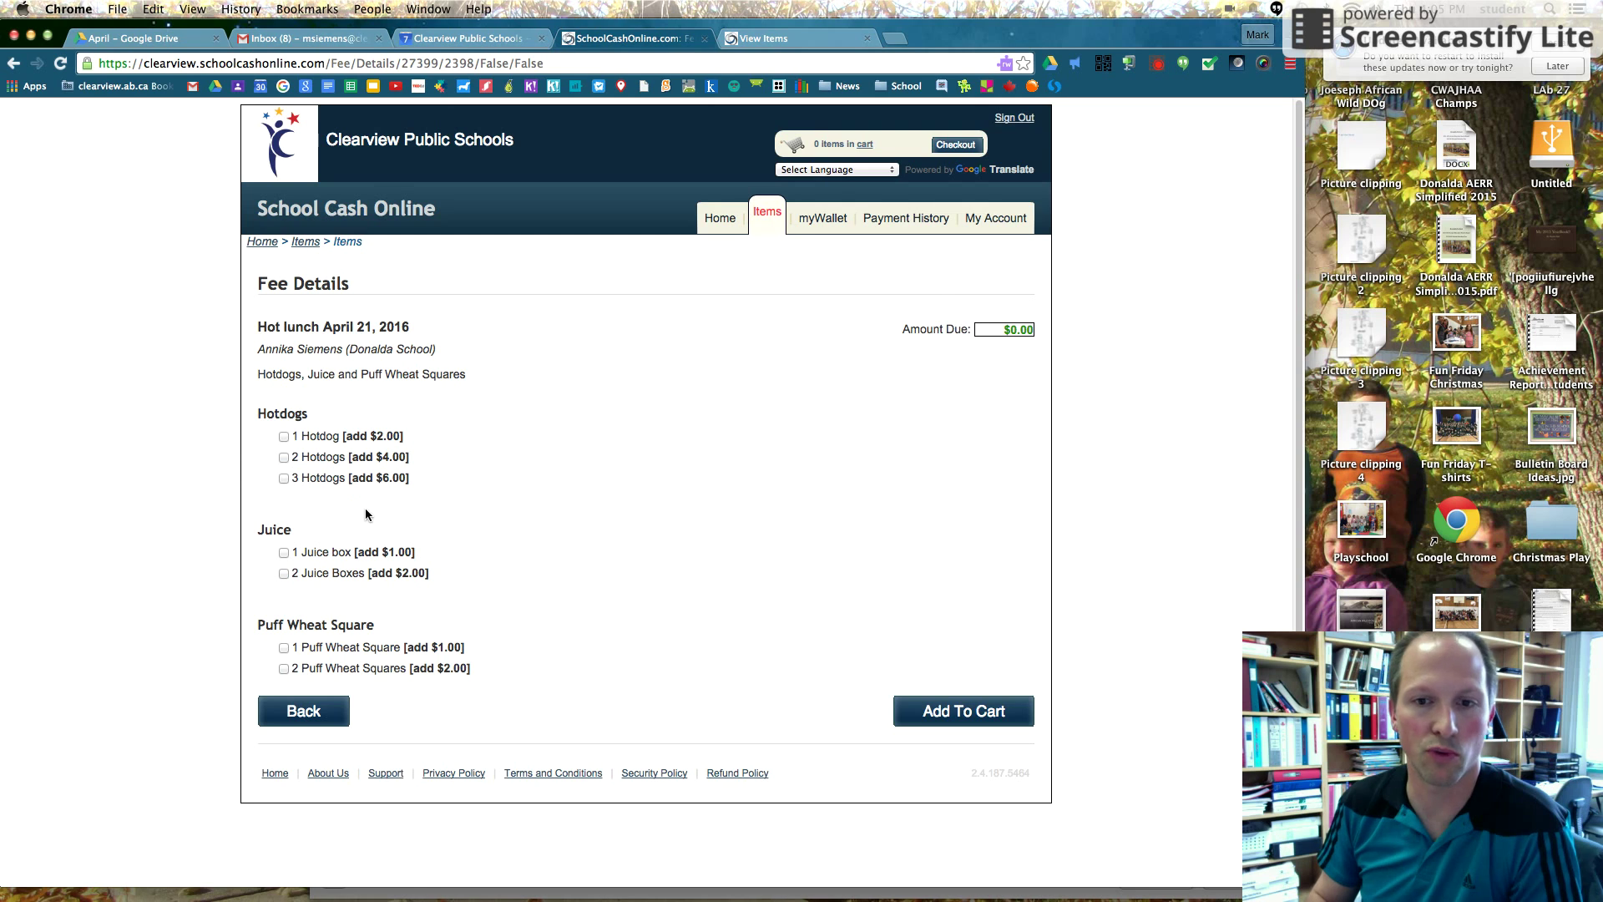
{"action": "left_click", "coordinate": [284, 436]}
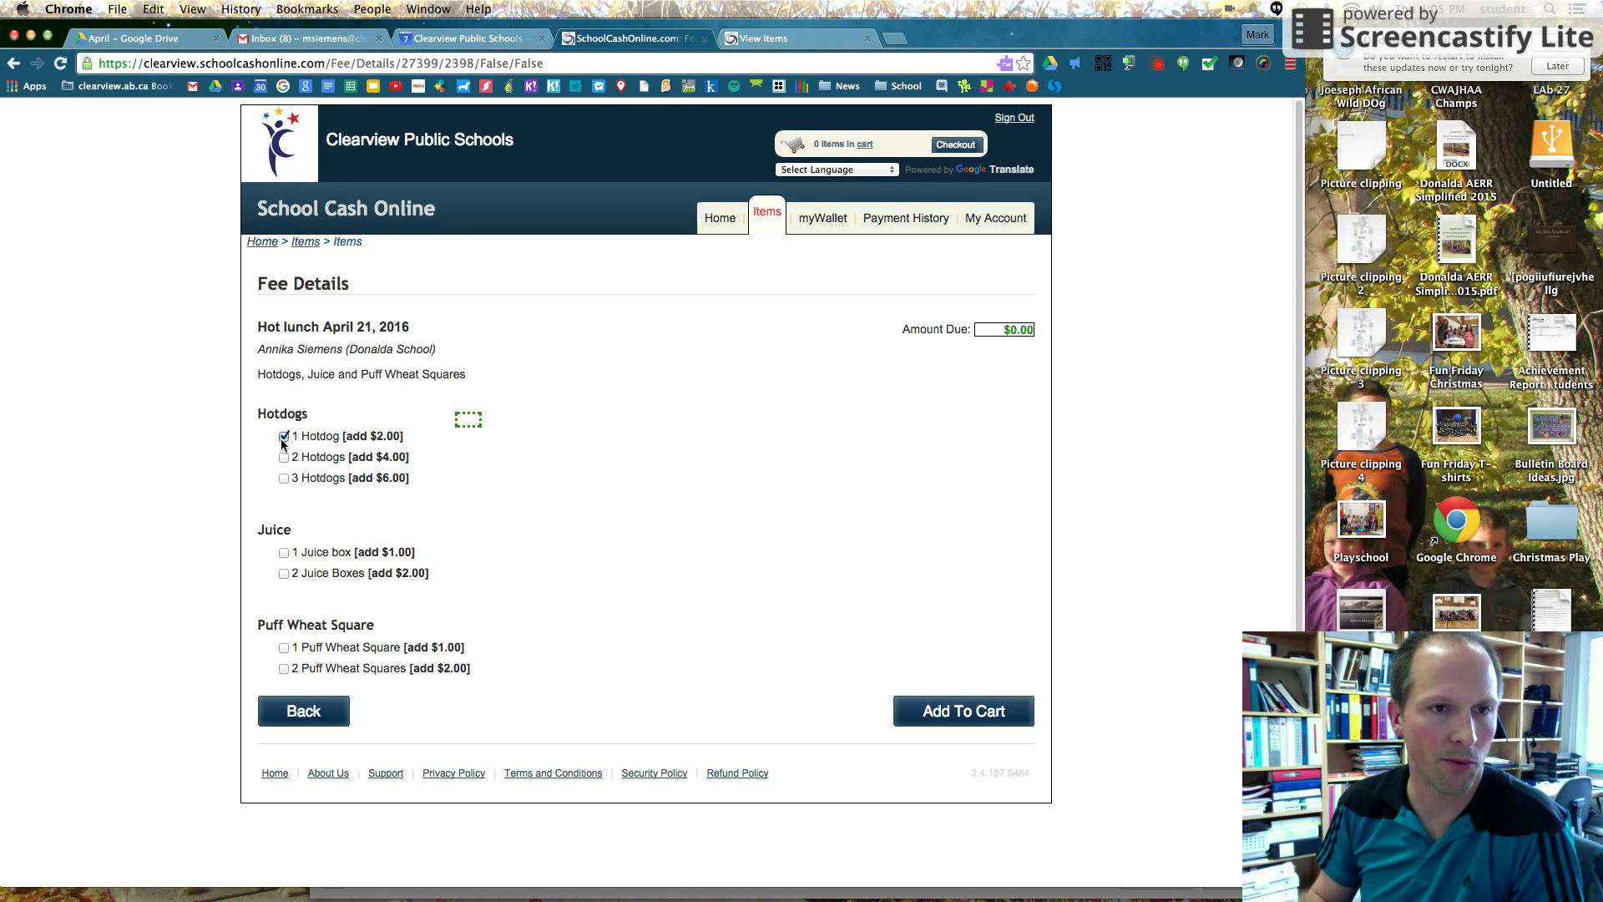
{"action": "left_click", "coordinate": [284, 552]}
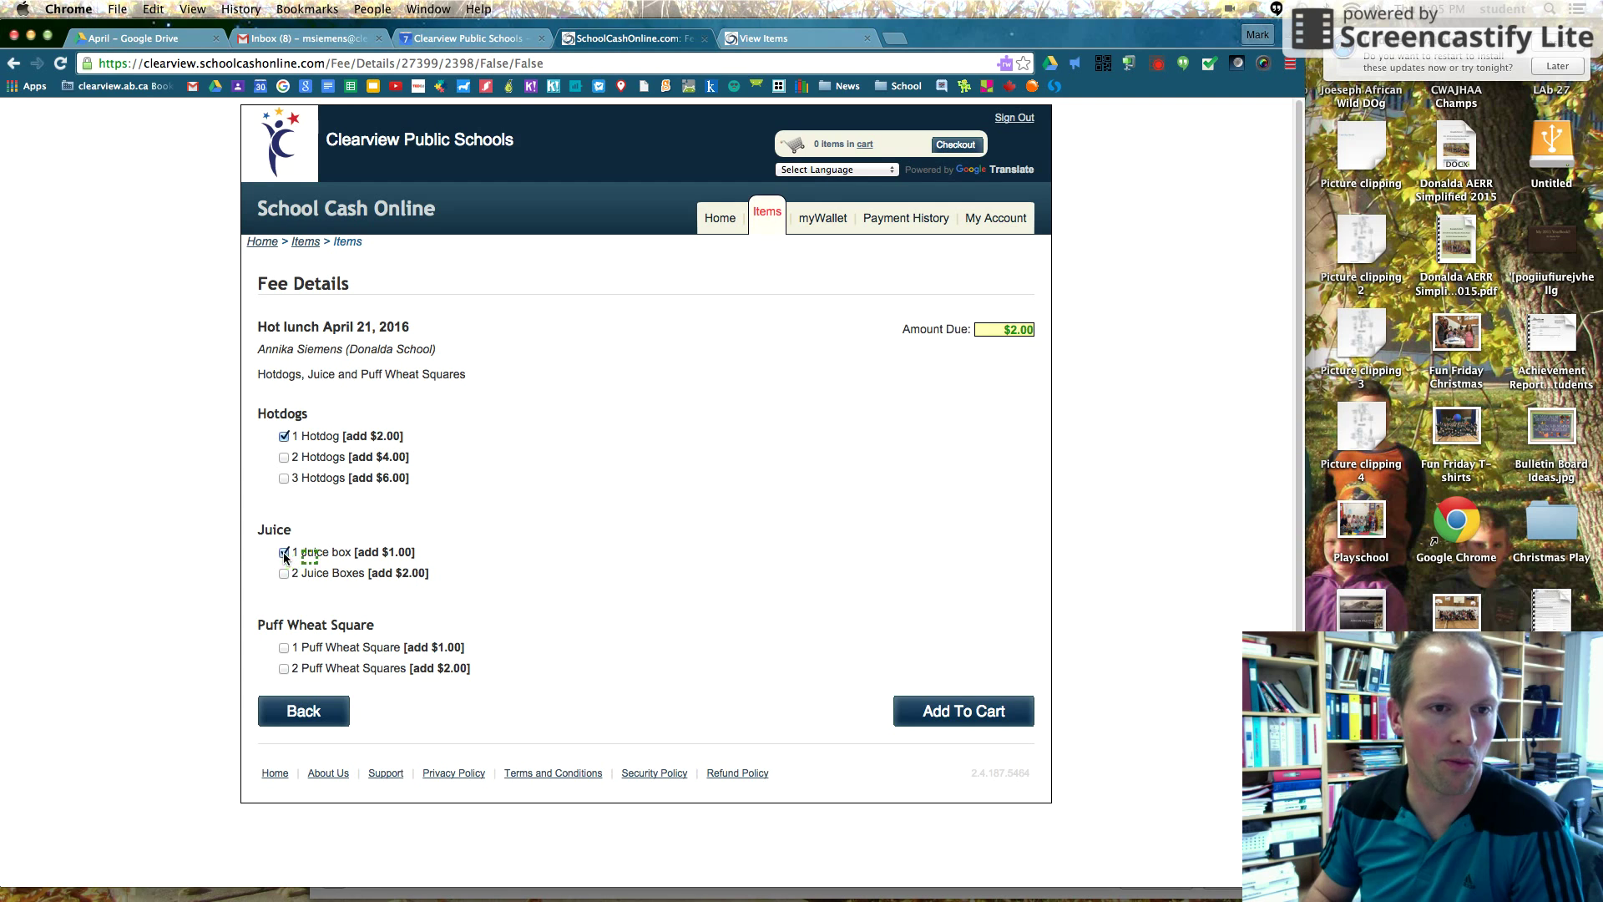
{"action": "left_click", "coordinate": [283, 648]}
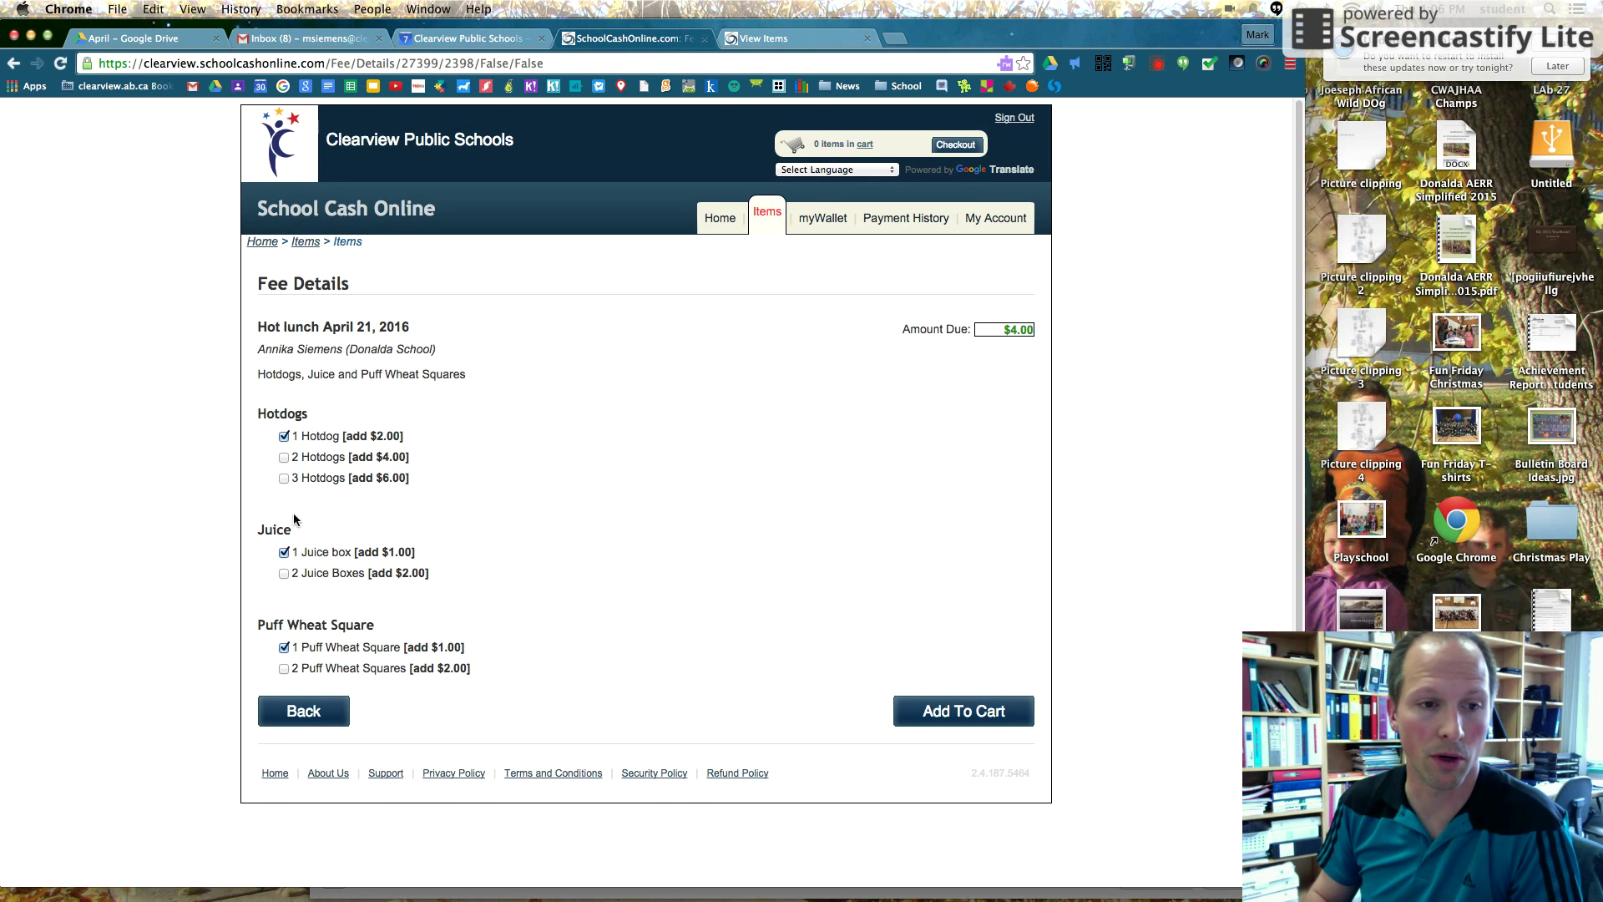
Go back to one hotdog after the two-hotdog maximum-options warning, then add the $4.00 lunch to the cart
{"action": "left_click", "coordinate": [284, 457]}
{"action": "left_click", "coordinate": [741, 518]}
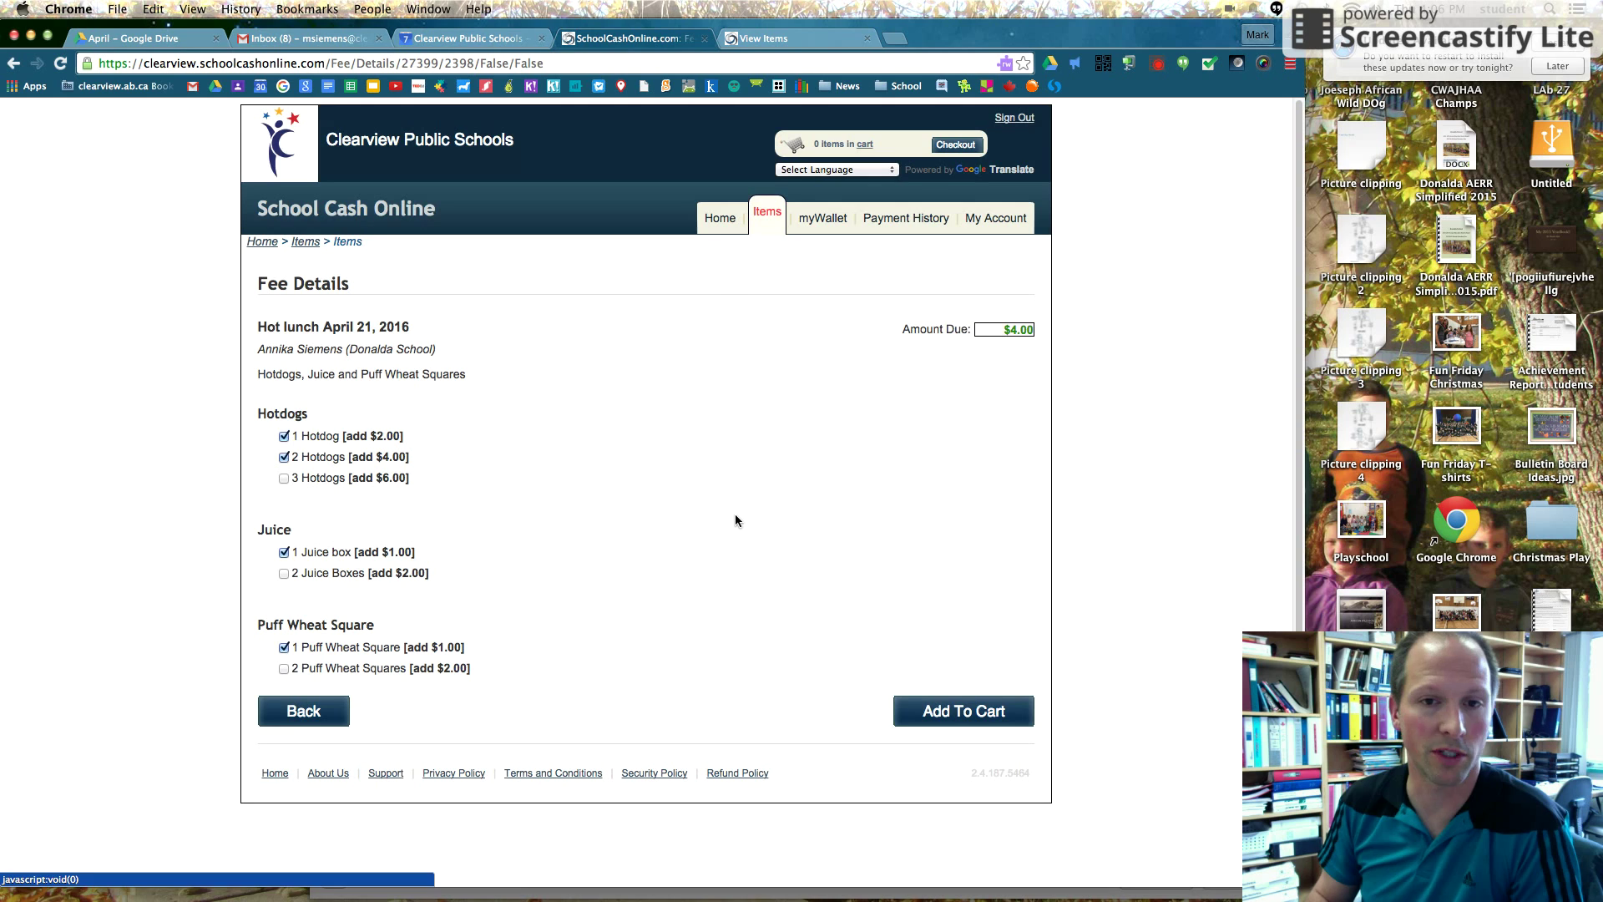
{"action": "left_click", "coordinate": [285, 436]}
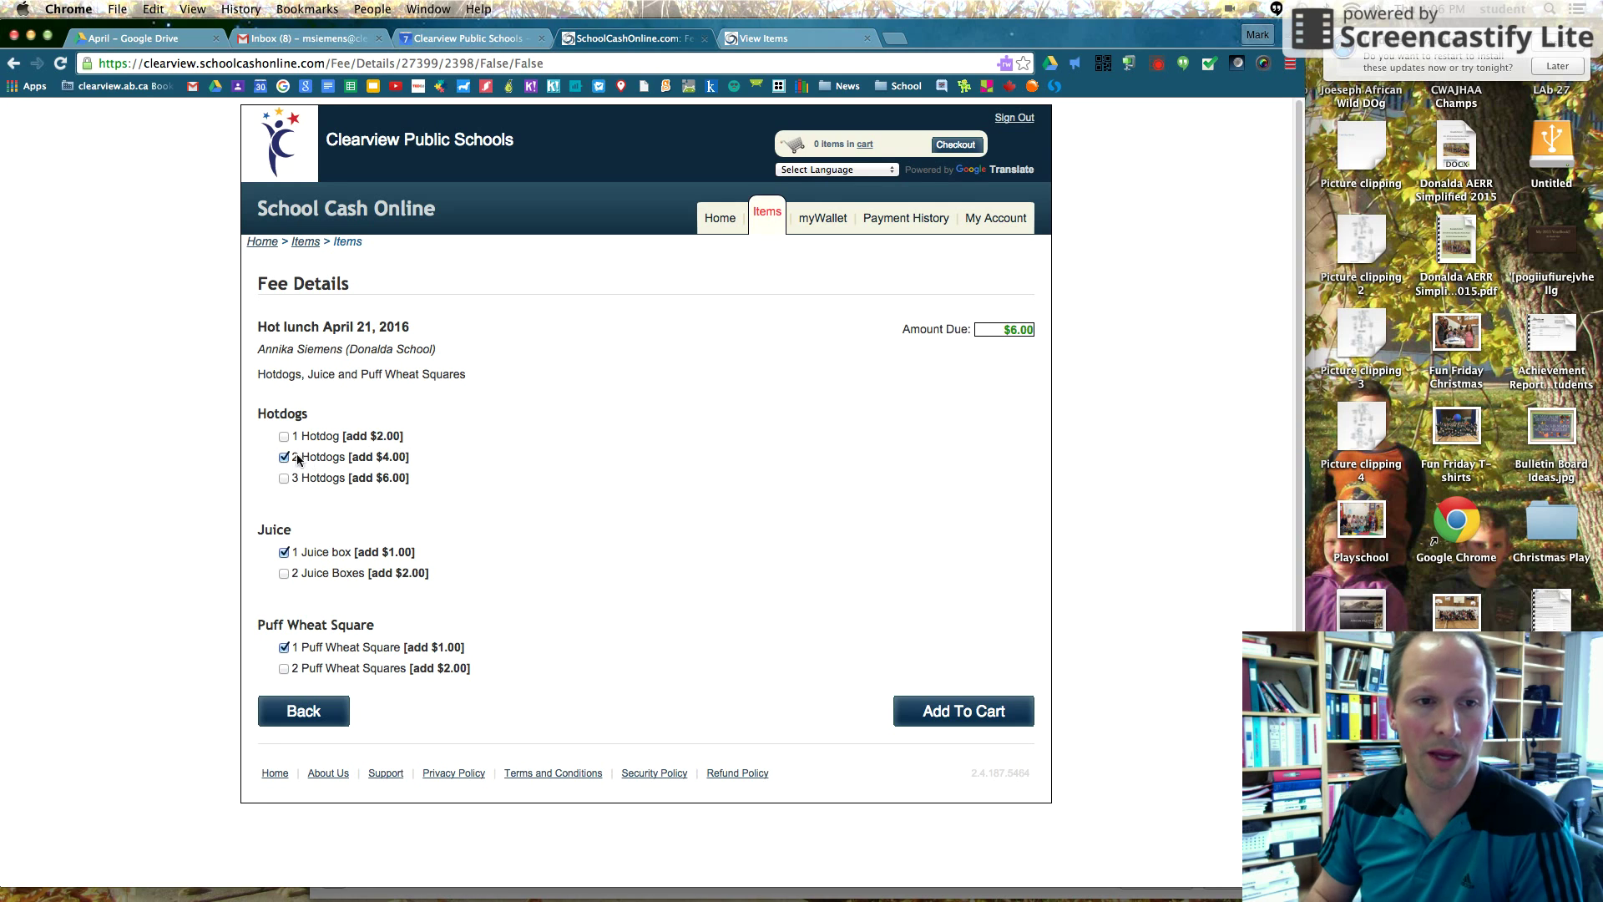
{"action": "left_click", "coordinate": [283, 435]}
{"action": "left_click", "coordinate": [284, 436]}
{"action": "left_click", "coordinate": [283, 457]}
{"action": "left_click", "coordinate": [284, 435]}
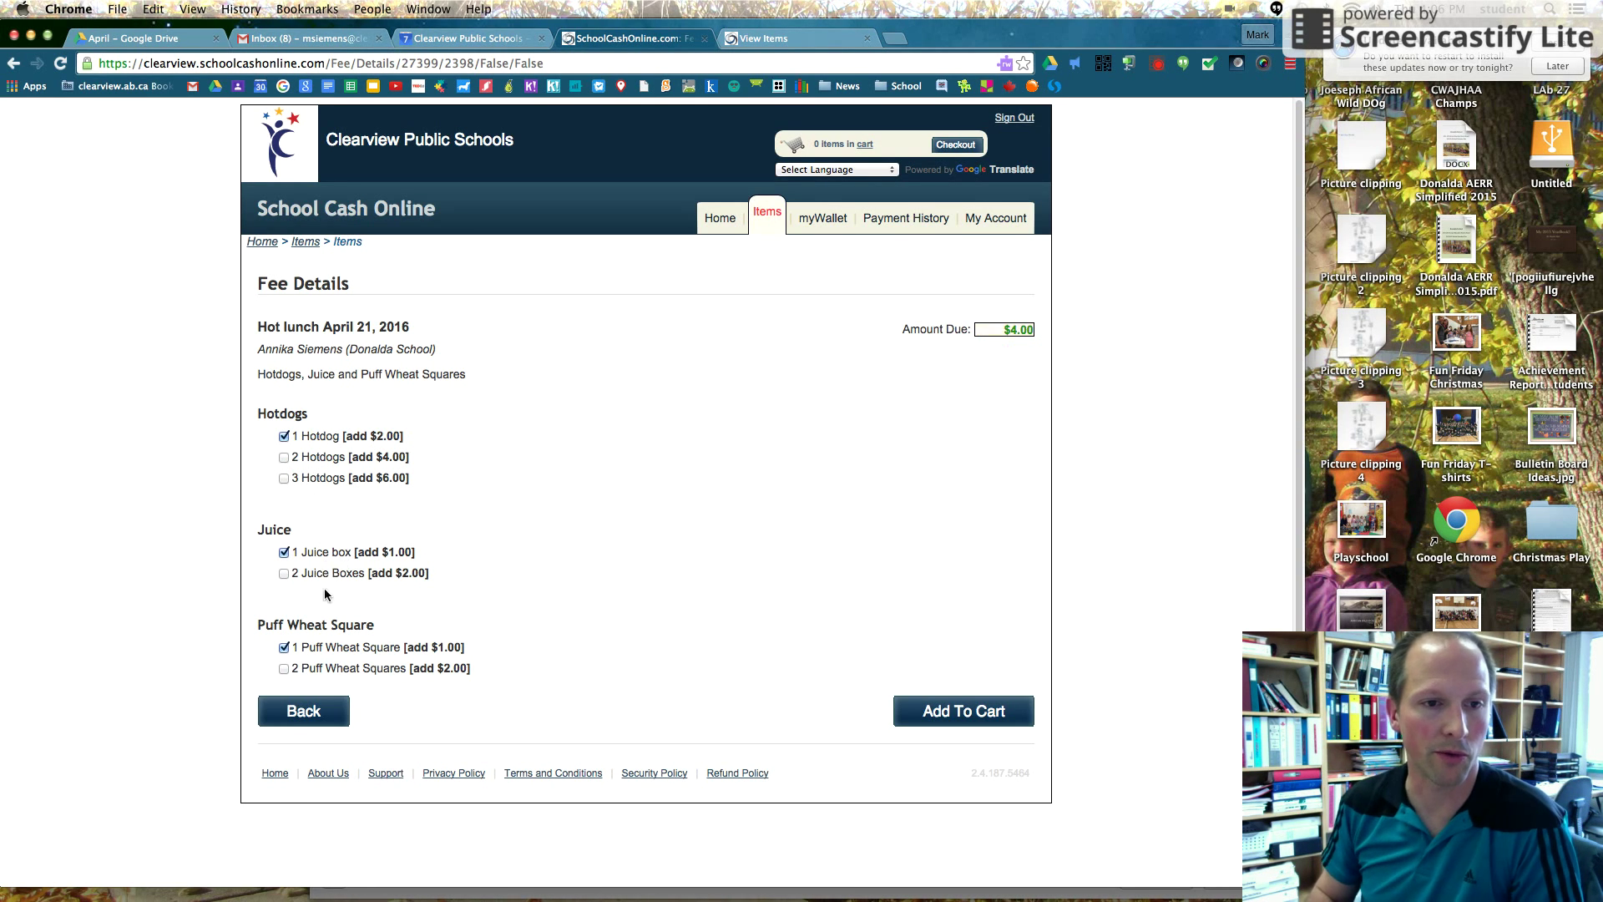
{"action": "left_click", "coordinate": [946, 714]}
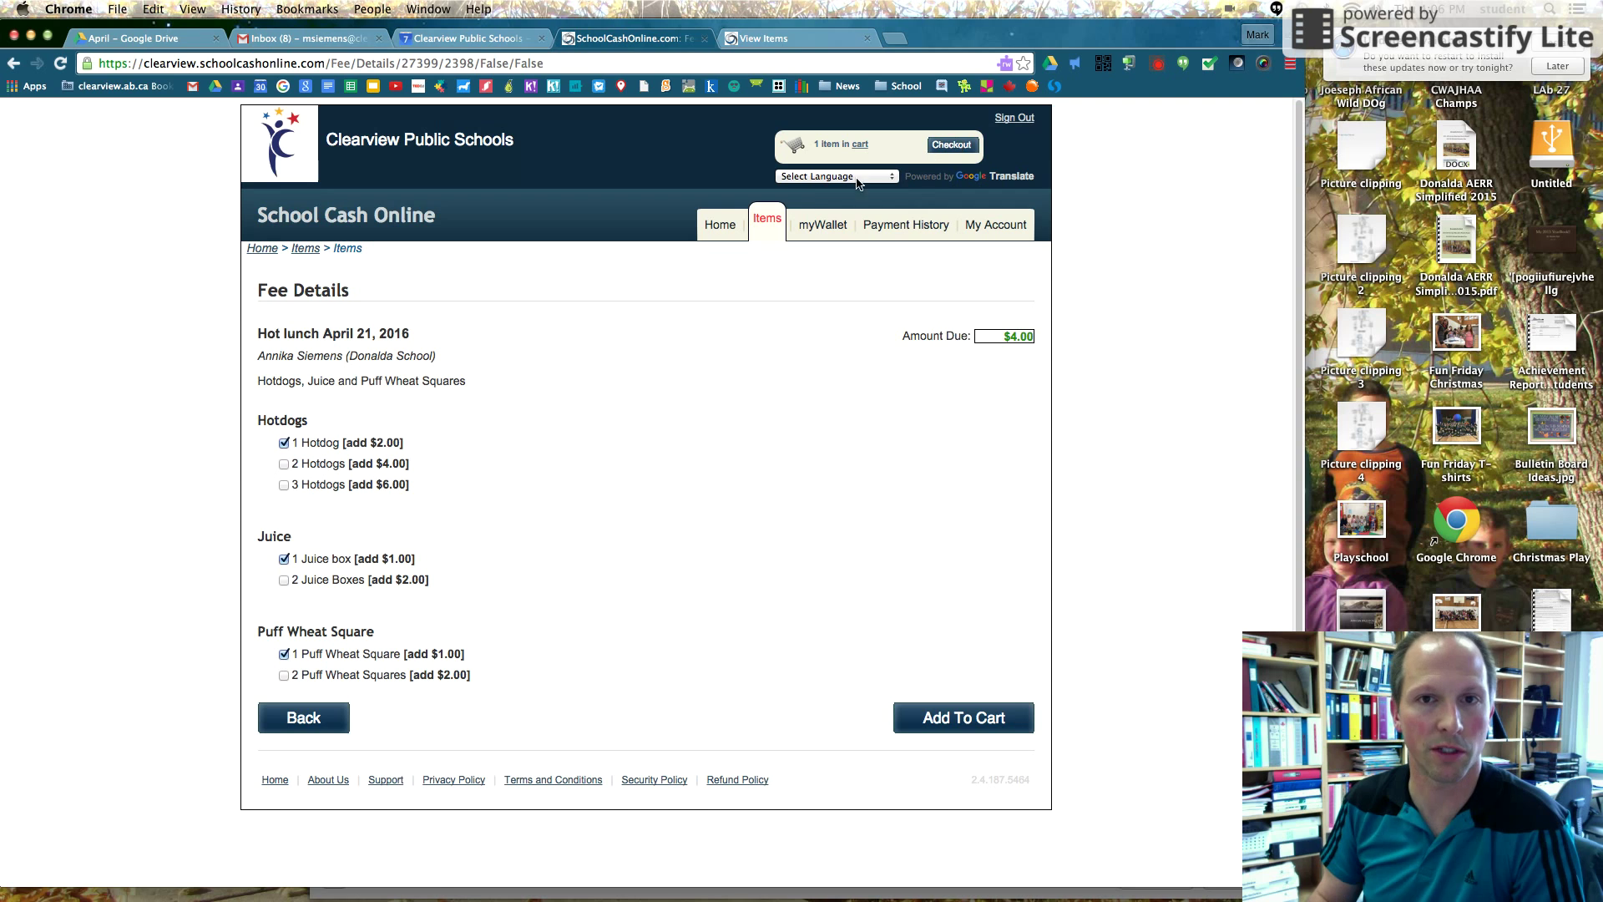
On the second student's Items tab, add a $4.00 April 21 lunch: hotdog, juice box, puff wheat square
{"action": "left_click", "coordinate": [769, 226]}
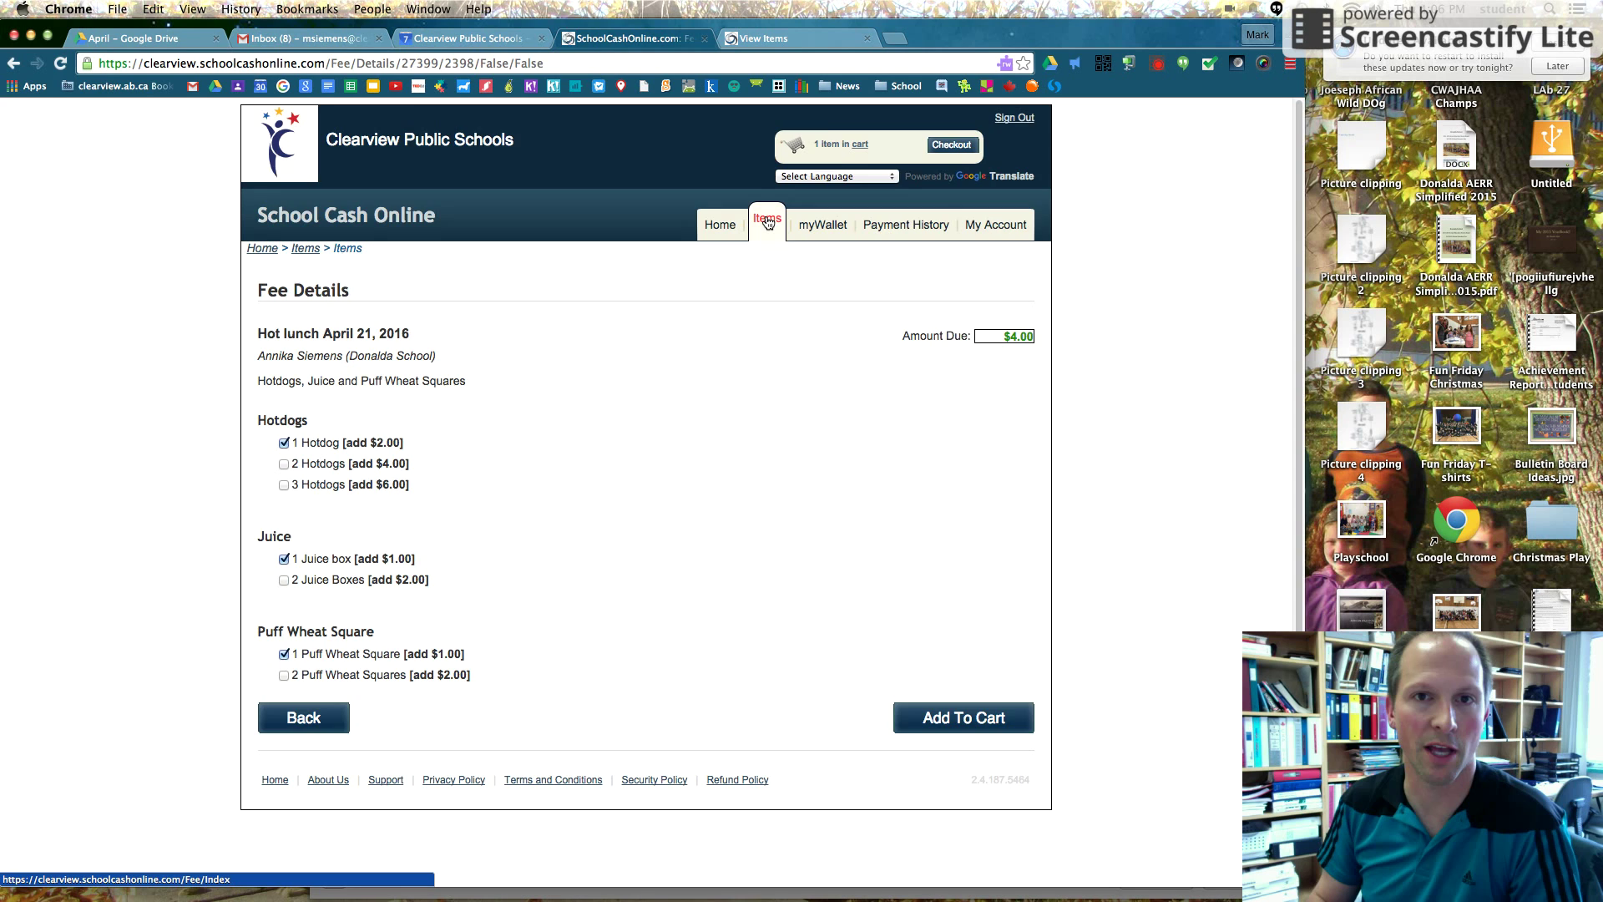
{"action": "left_click", "coordinate": [449, 353]}
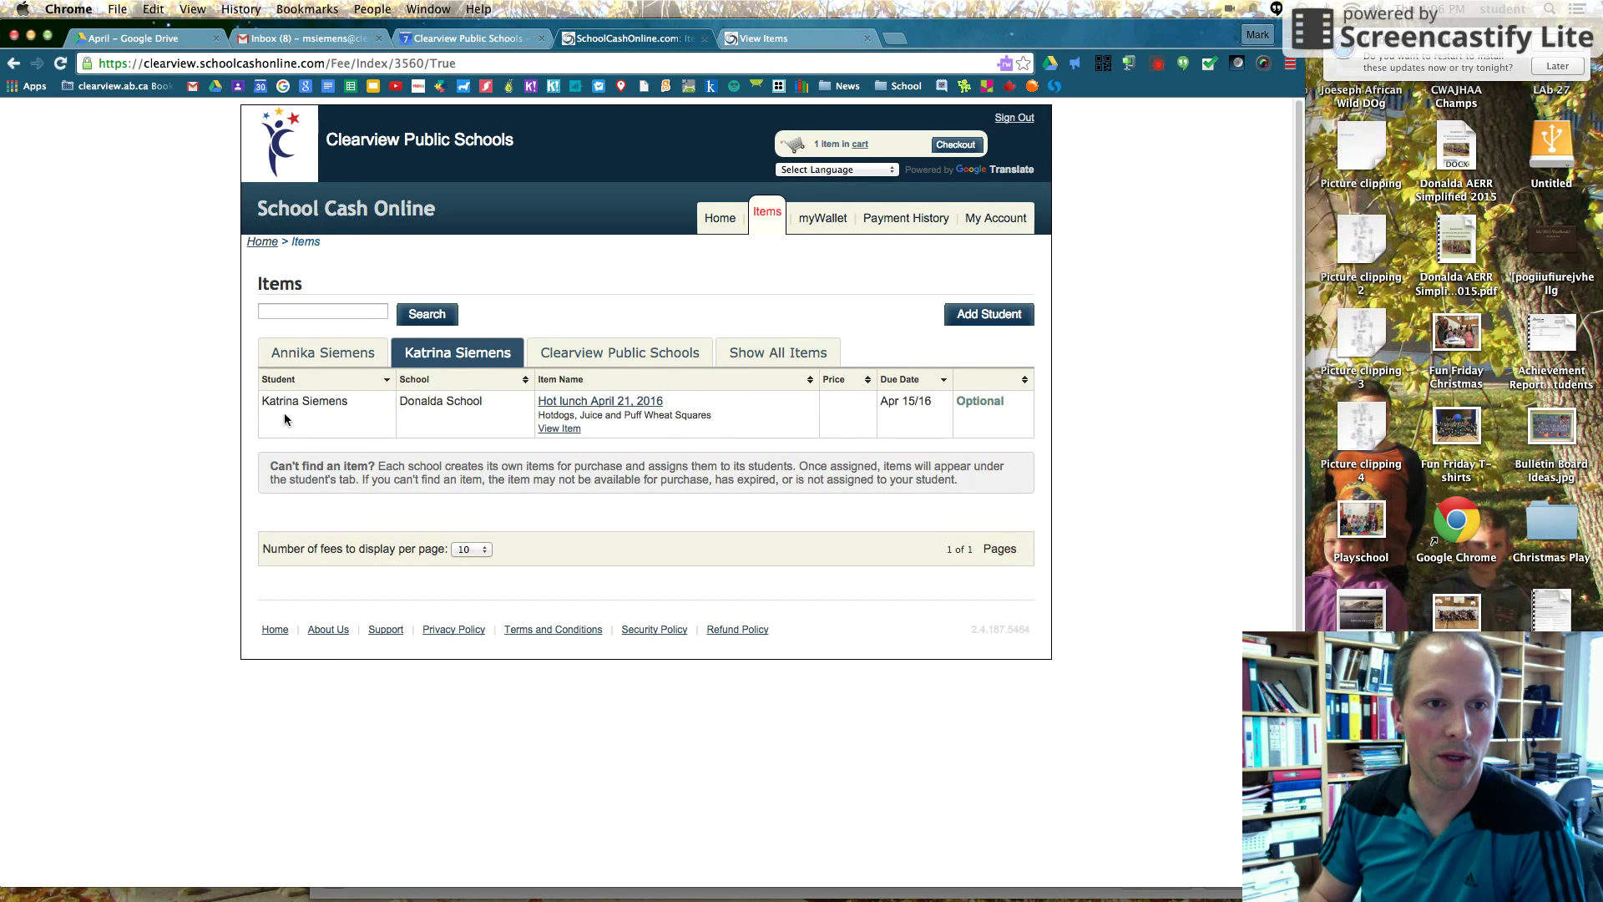
{"action": "left_click", "coordinate": [610, 406]}
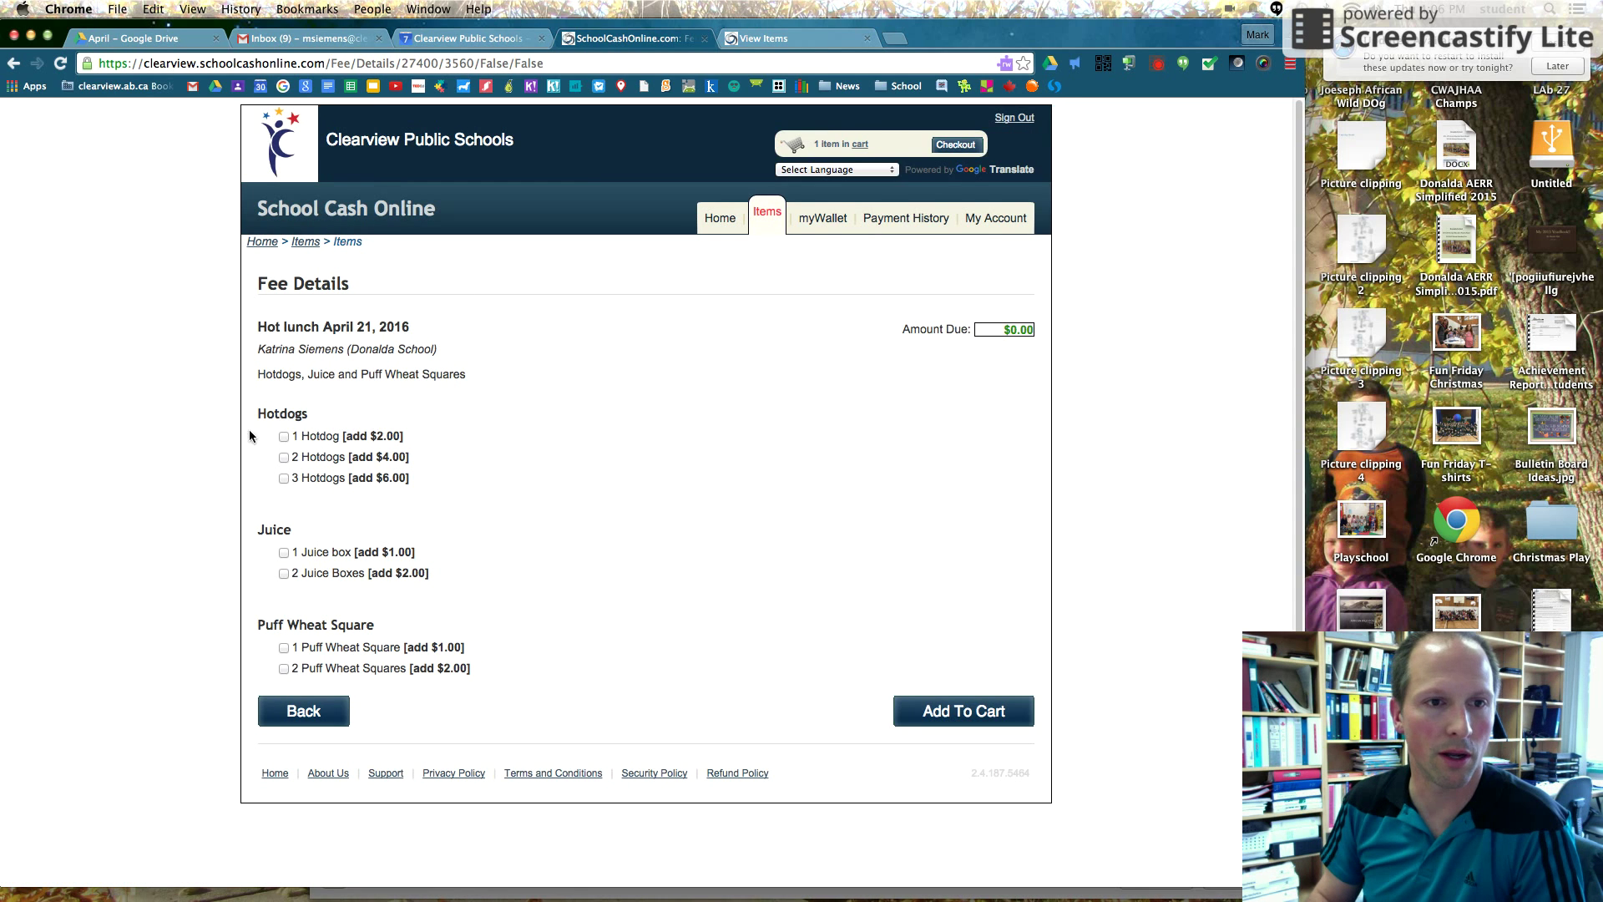
{"action": "left_click", "coordinate": [284, 435]}
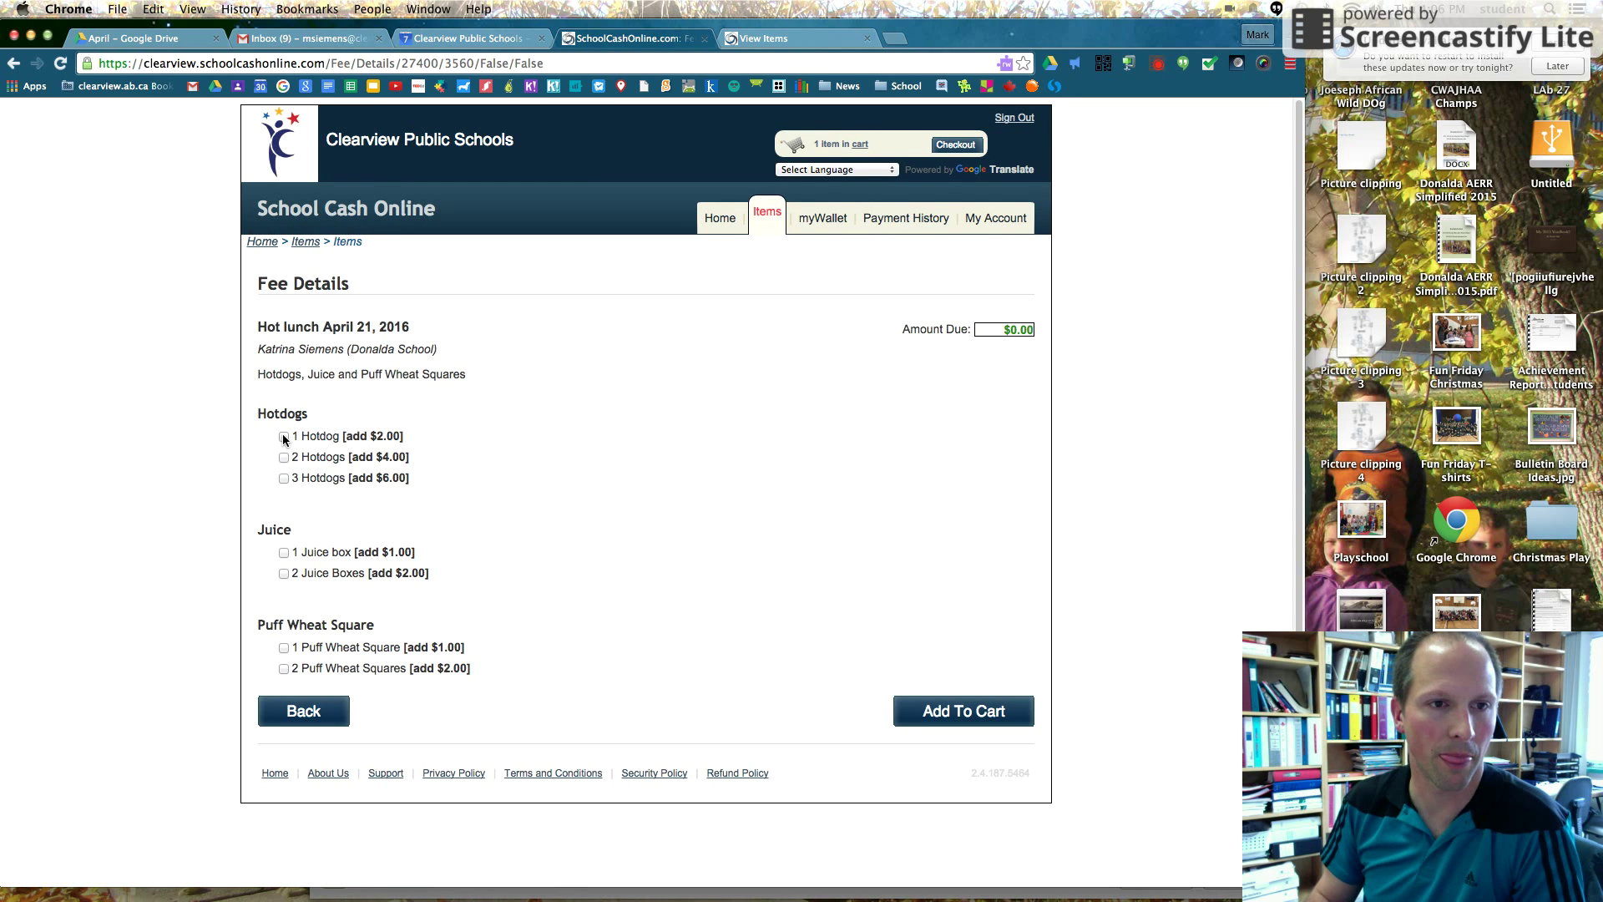
{"action": "left_click", "coordinate": [283, 552]}
{"action": "left_click", "coordinate": [283, 648]}
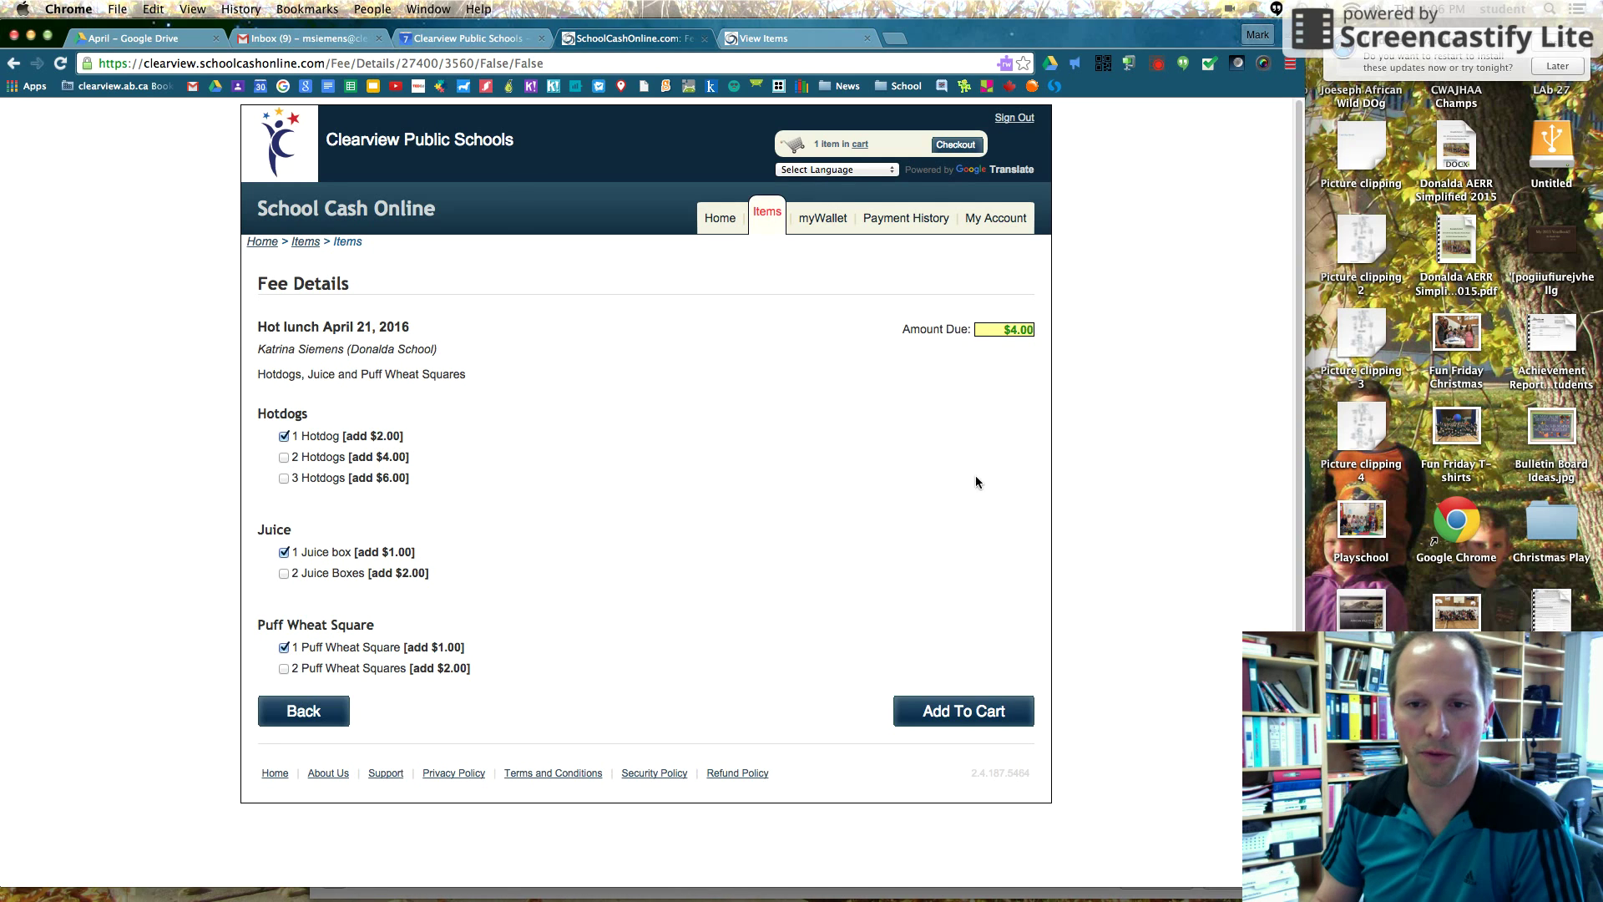
{"action": "left_click", "coordinate": [960, 709]}
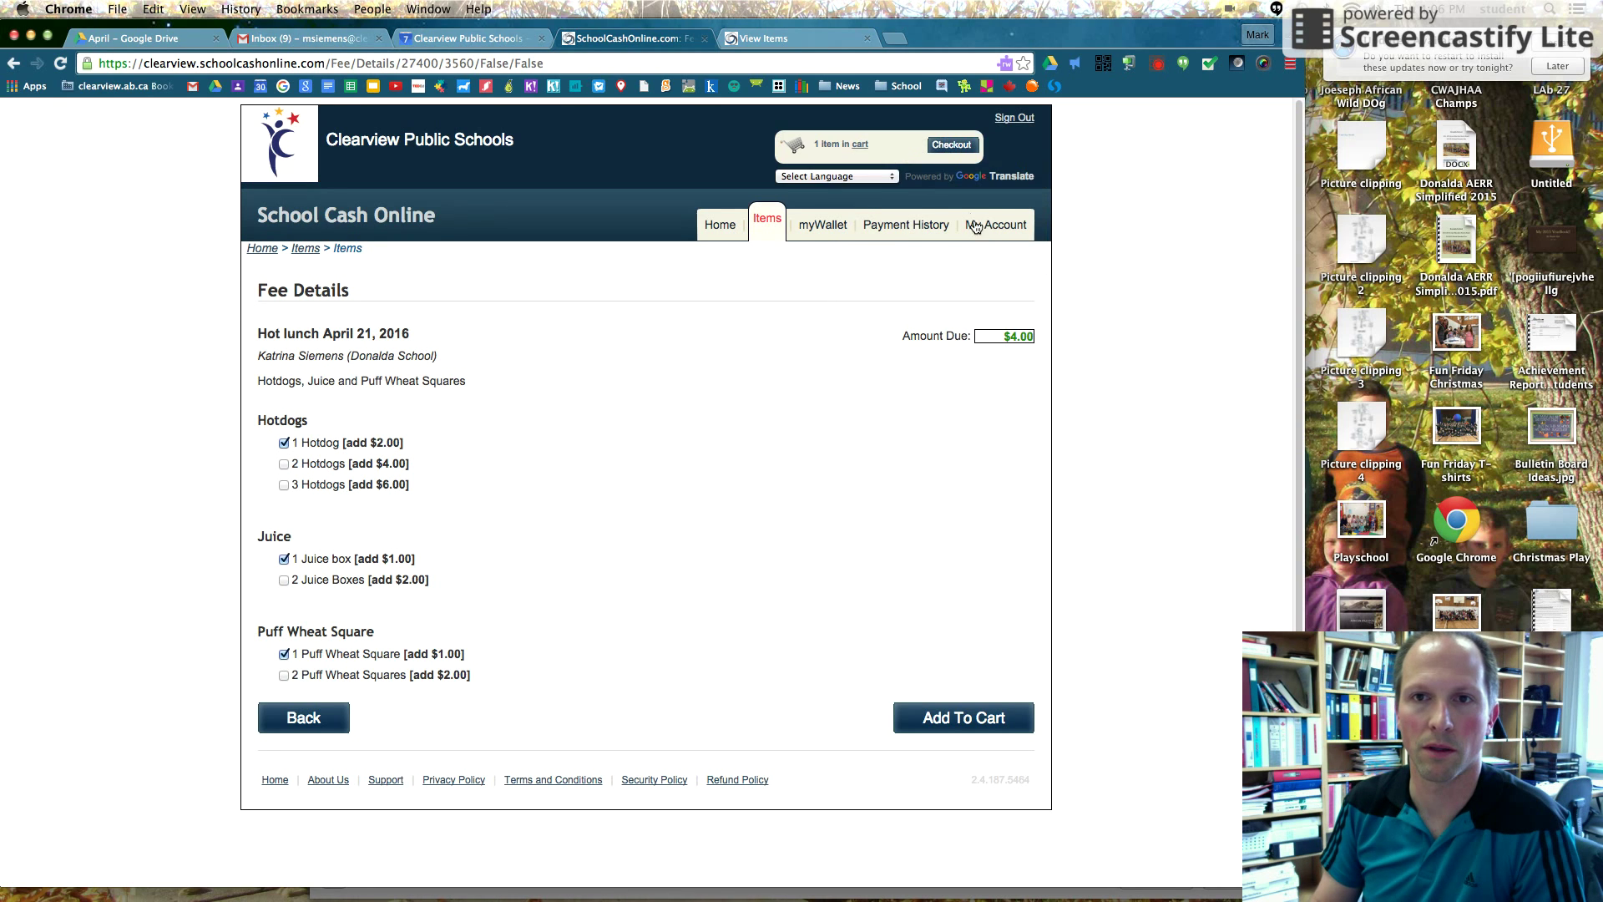
Check out the $8.00 CAD cart and continue to the Select Payment Method page
{"action": "left_click", "coordinate": [945, 147]}
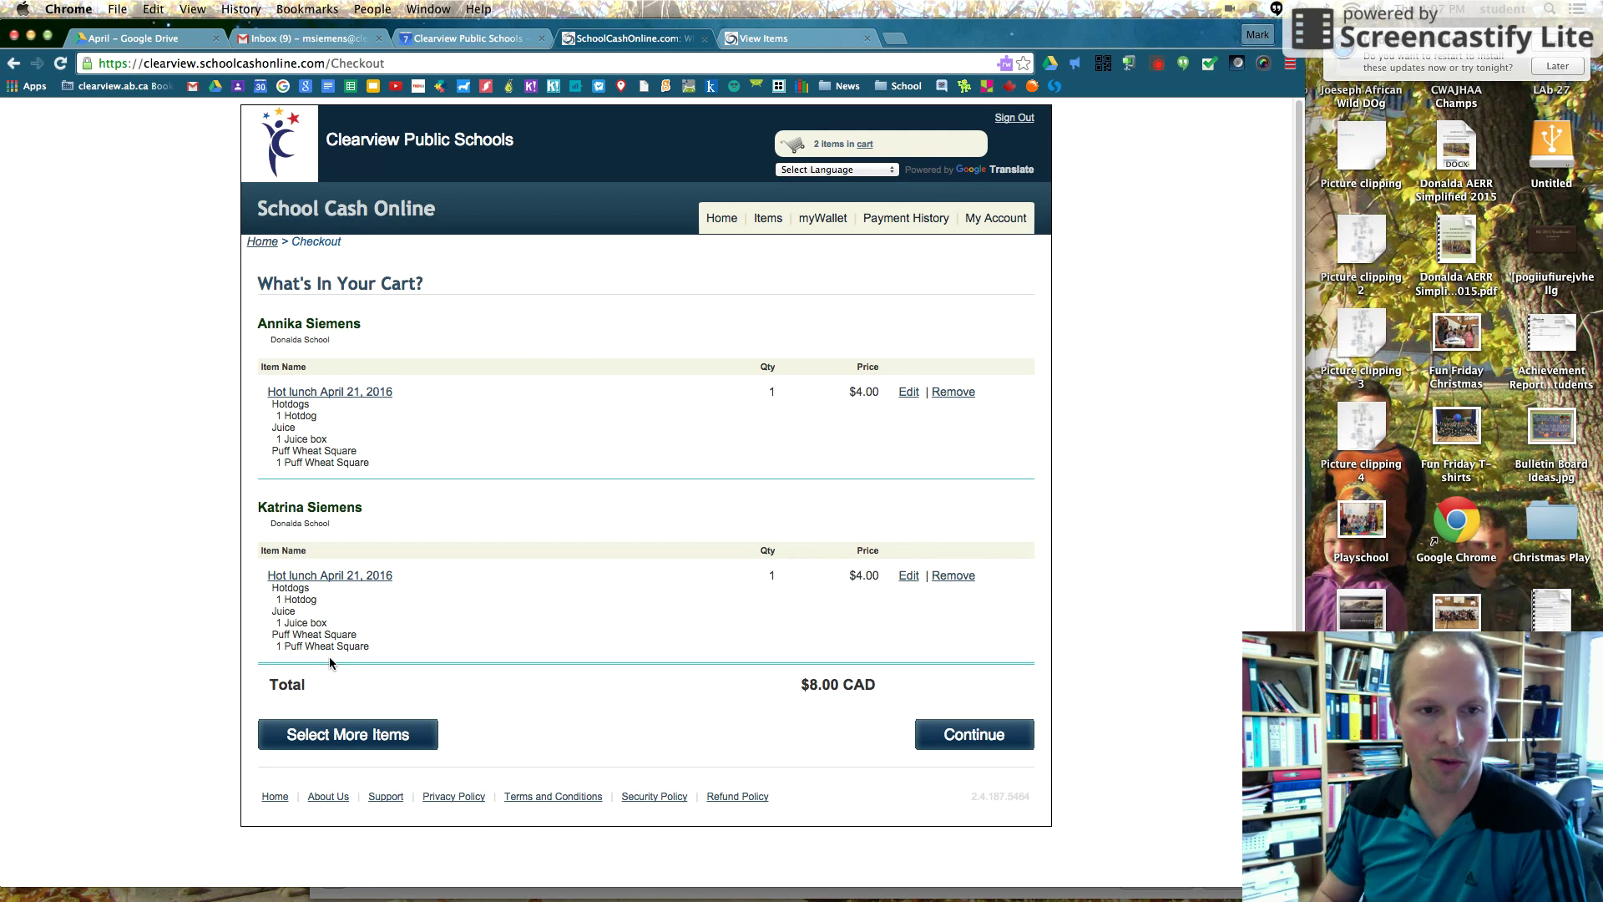
{"action": "left_click", "coordinate": [923, 734]}
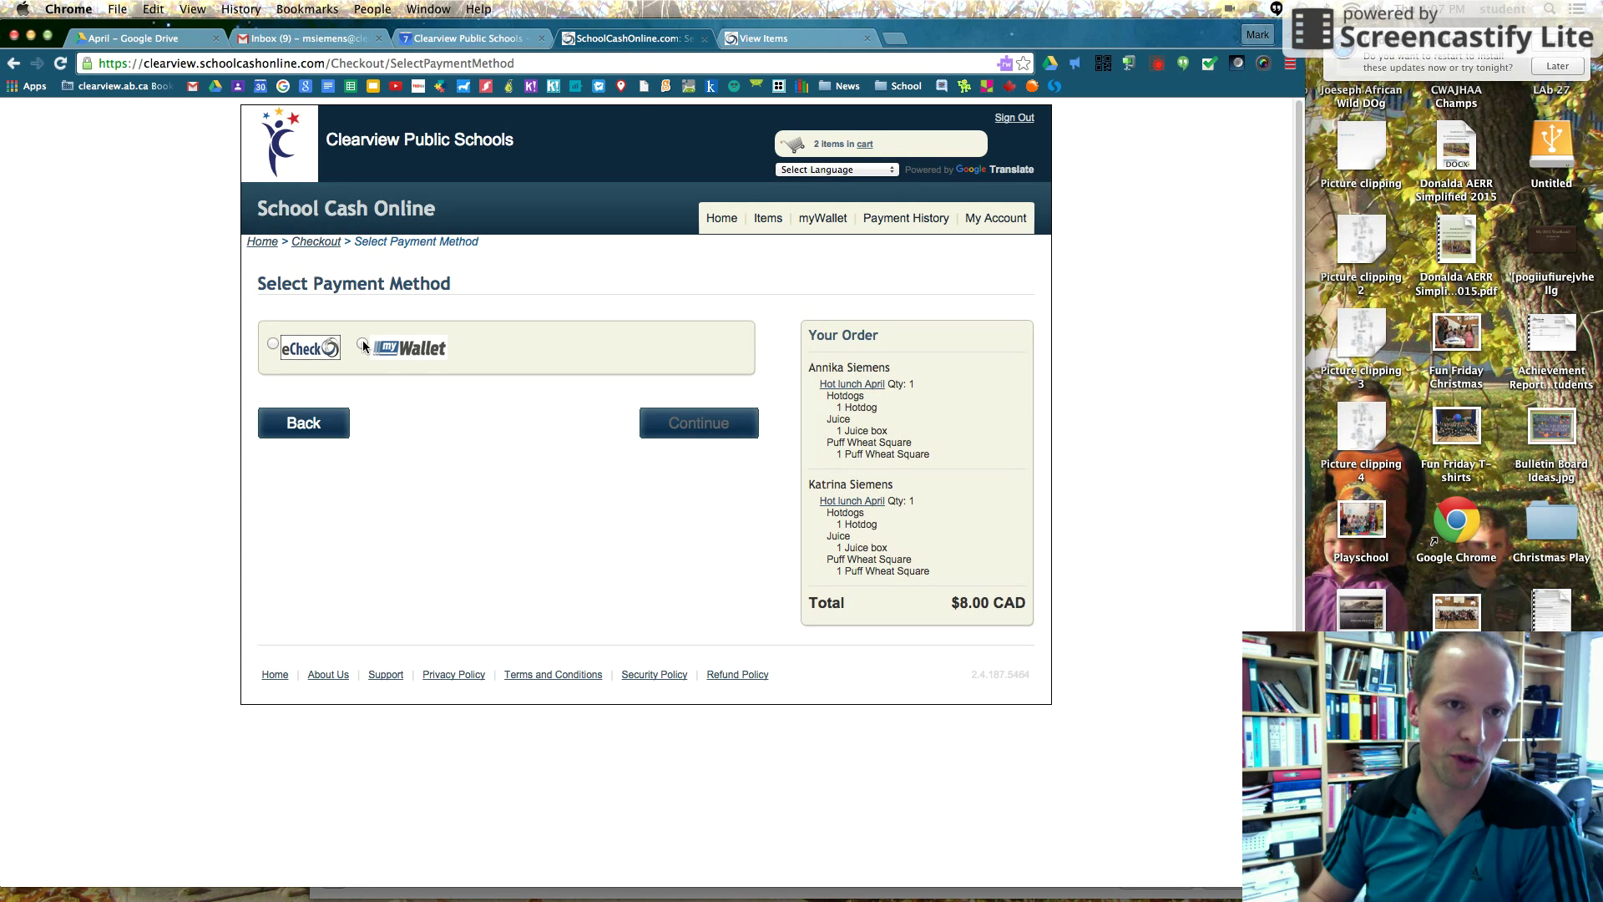
Select eCheck as the payment method and review its blank Checking account bank details form
{"action": "left_click", "coordinate": [274, 346]}
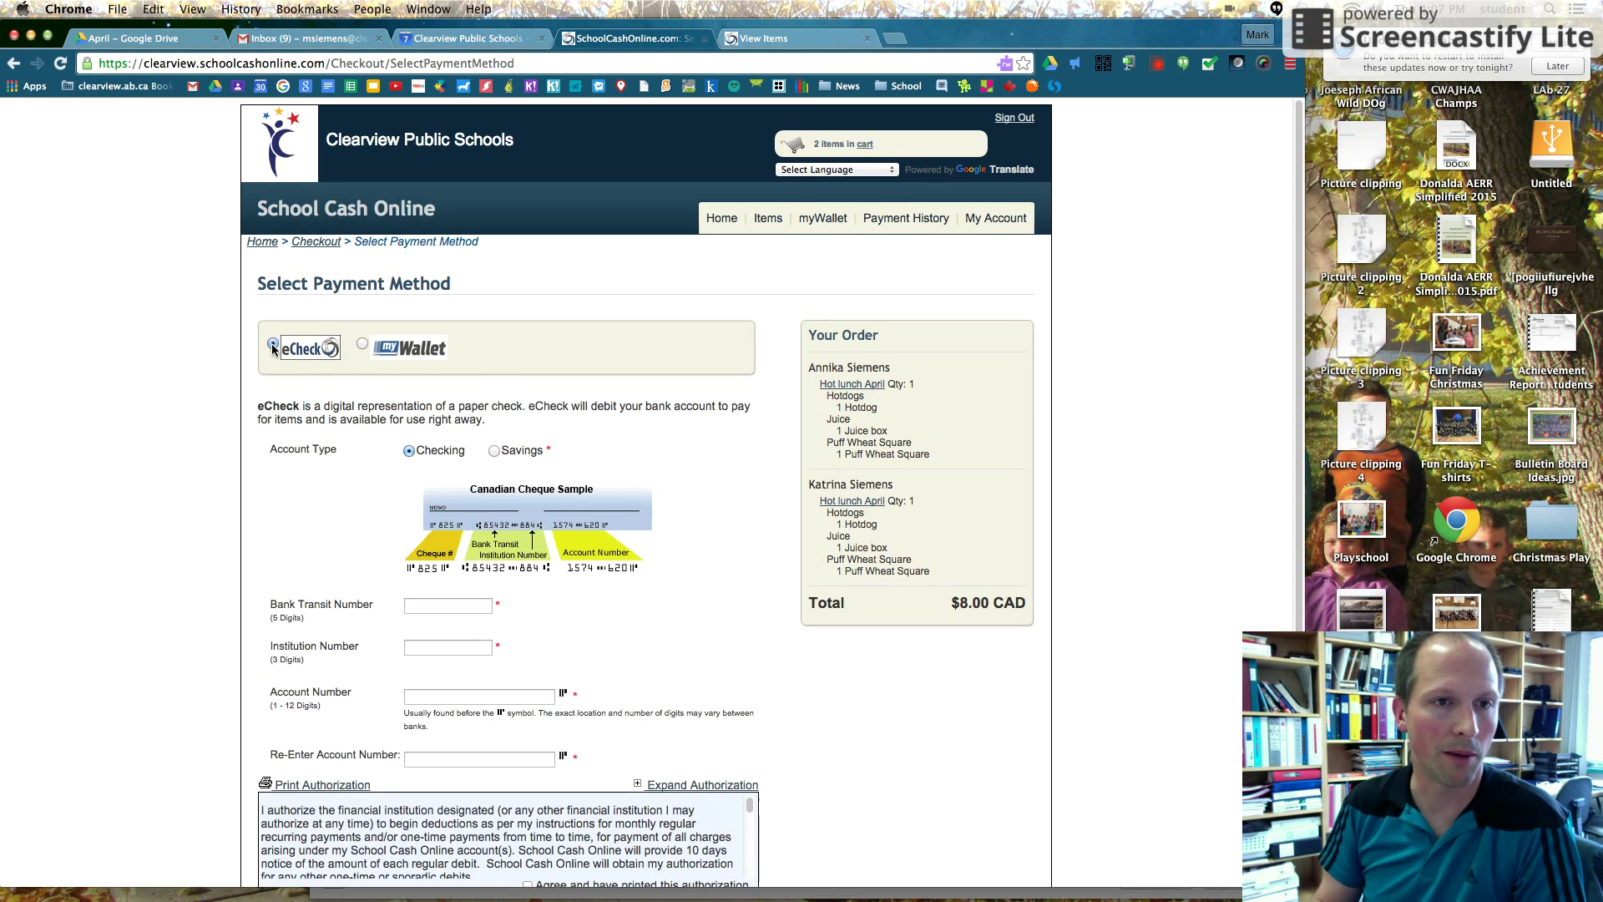
{"action": "scroll", "coordinate": [477, 607], "scroll_direction": "down", "scroll_amount": 1}
{"action": "scroll", "coordinate": [477, 608], "scroll_direction": "down", "scroll_amount": 2}
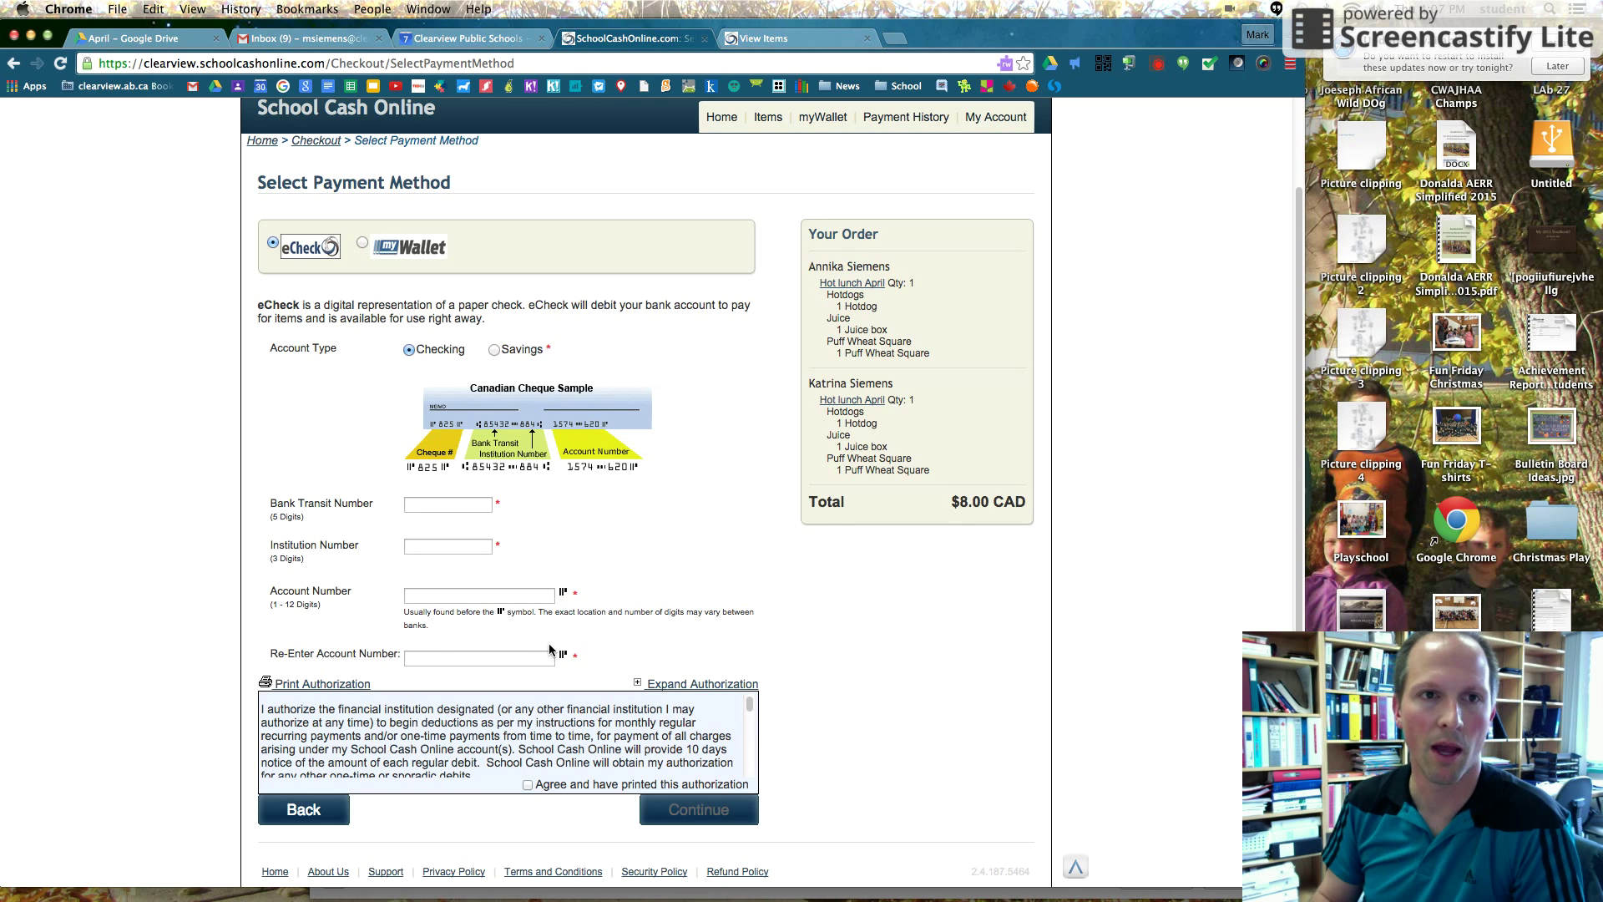
{"action": "scroll", "coordinate": [576, 632], "scroll_direction": "up", "scroll_amount": 3}
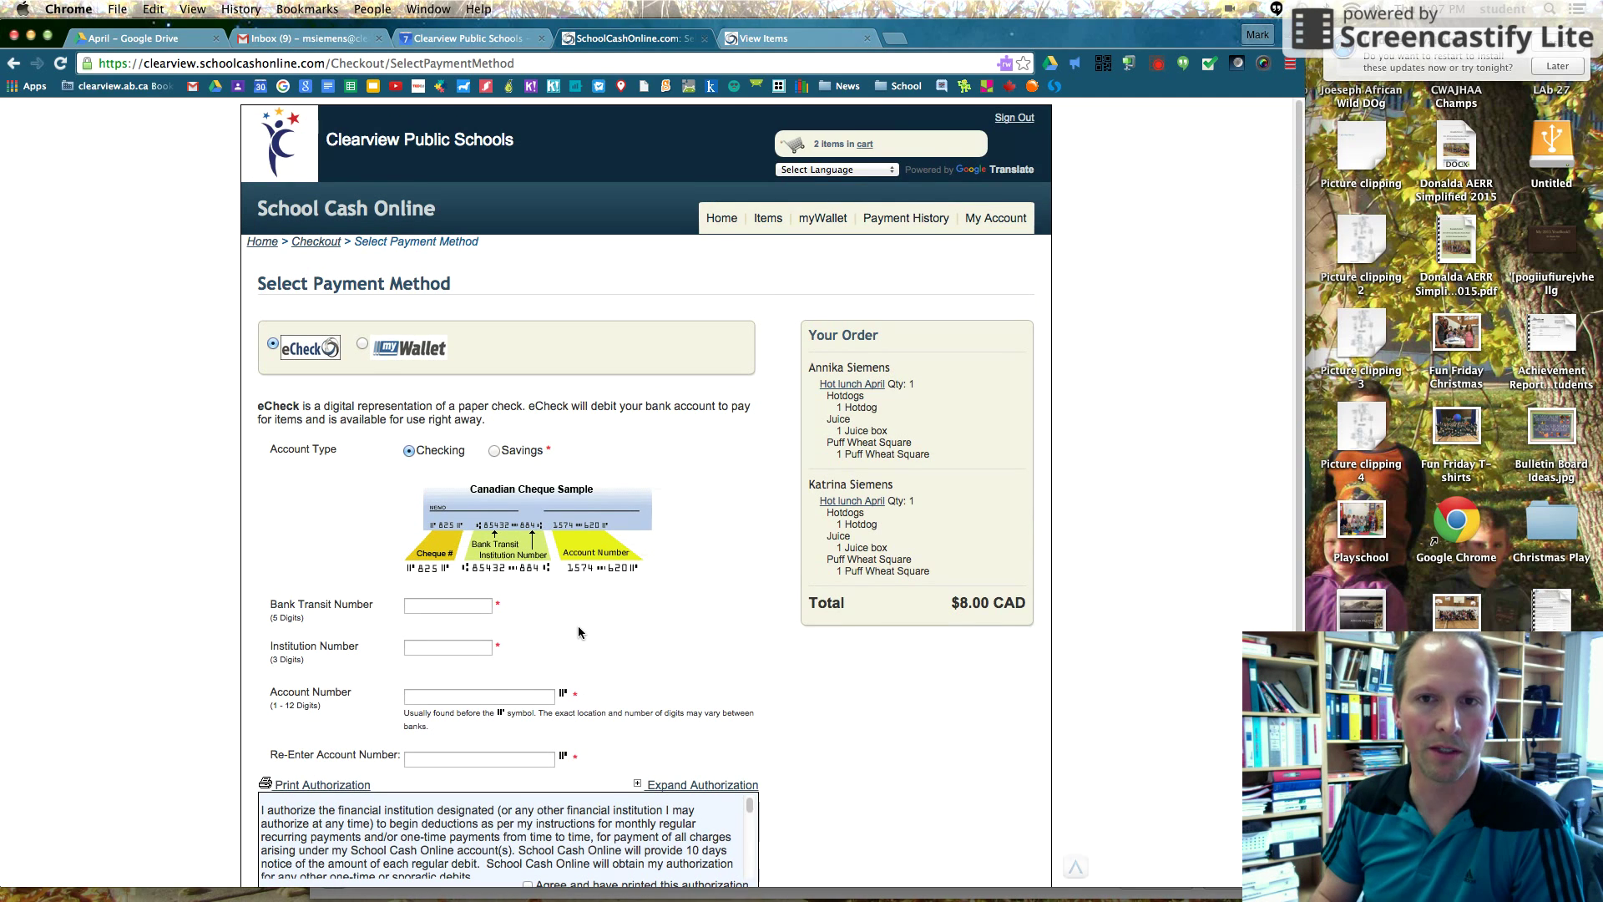